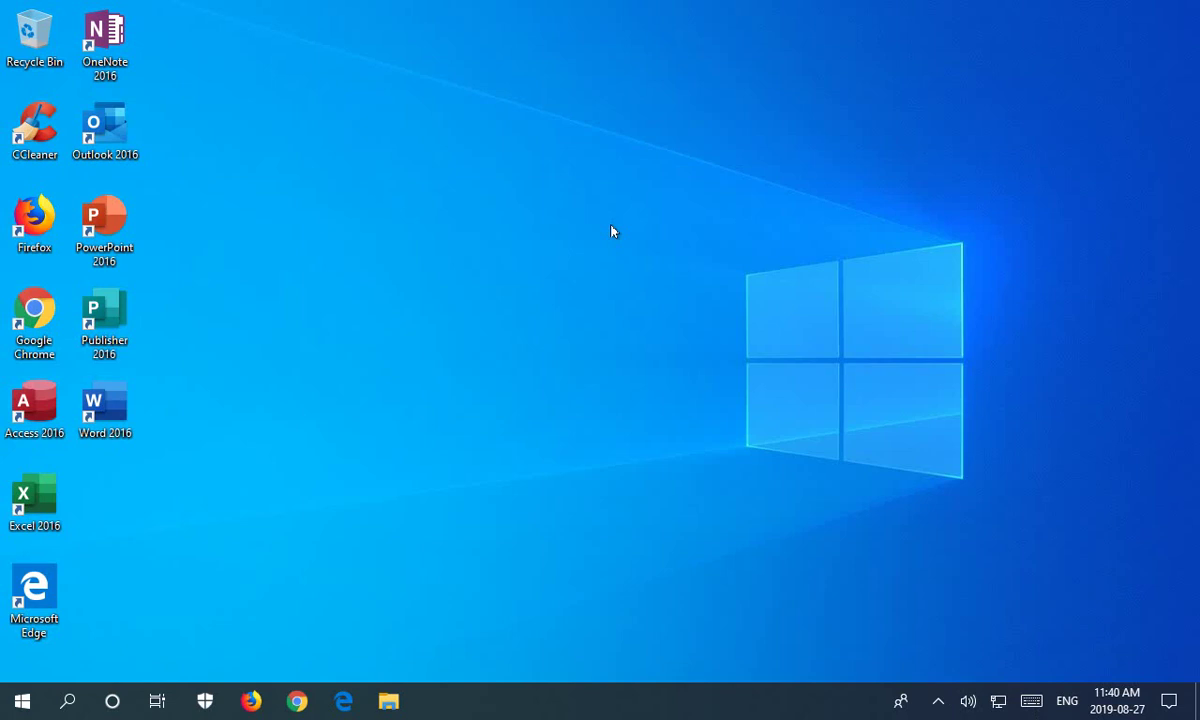
# - Open Windows Backup settings and add Backup Drive (B:) as the File History drive
pyautogui.click(22, 701)
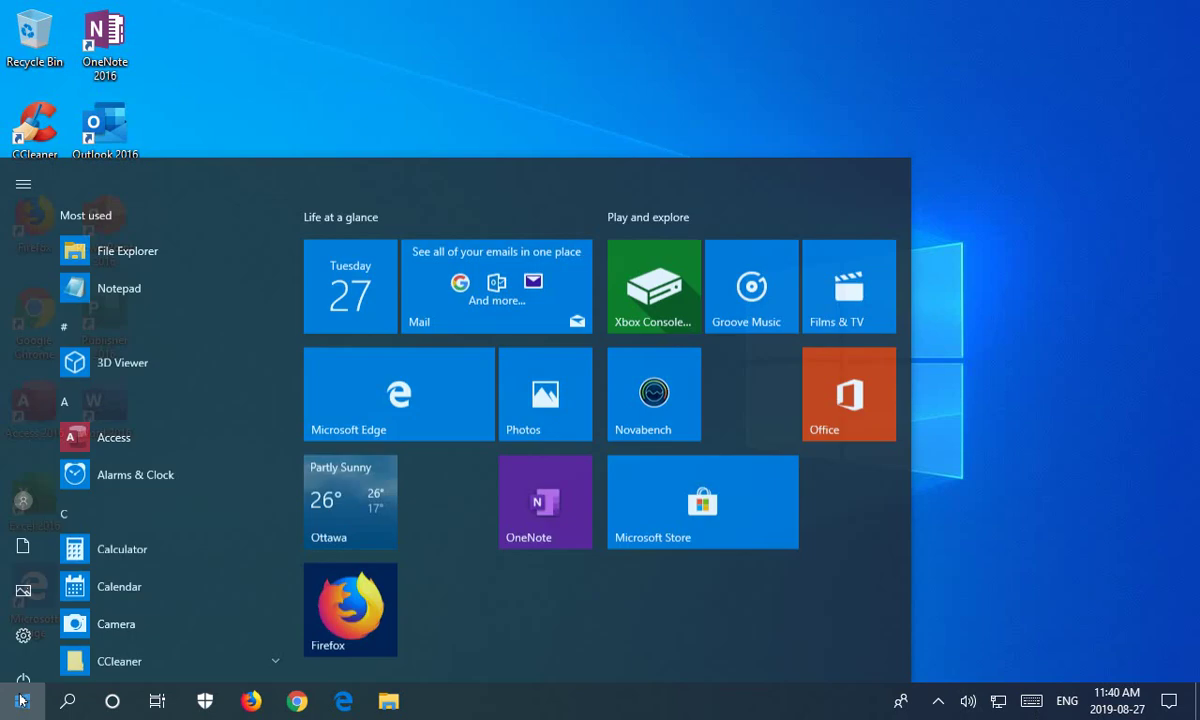
pyautogui.write('backup')
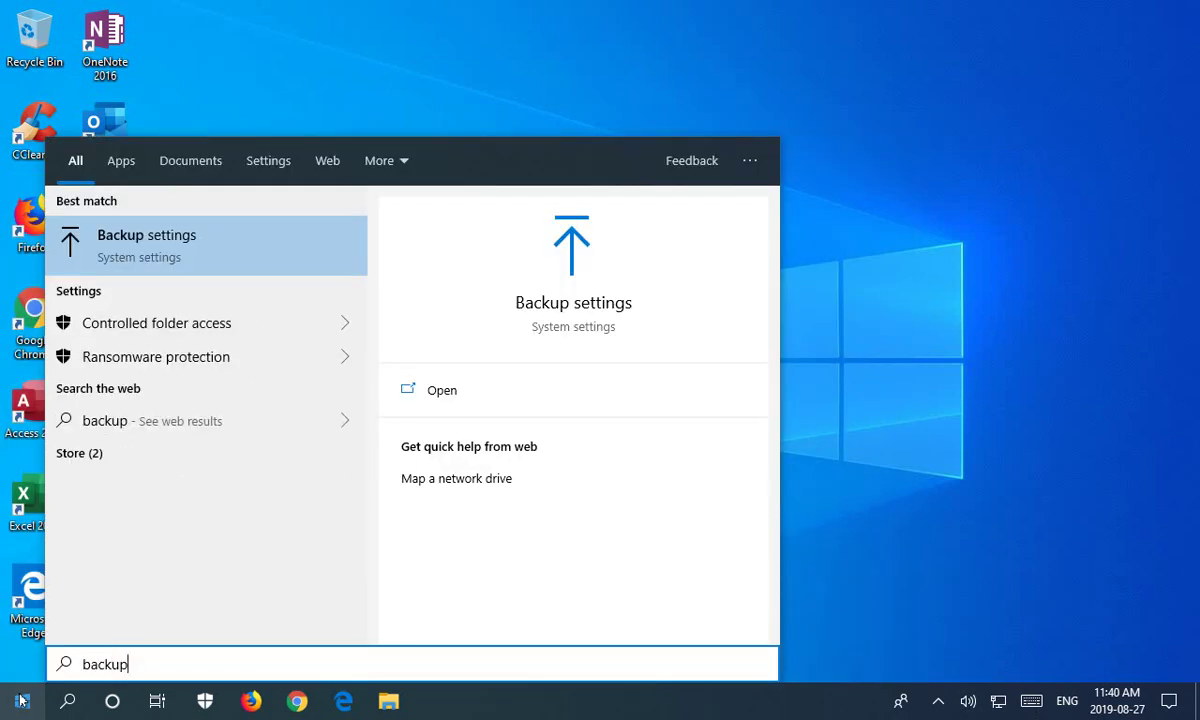
pyautogui.click(188, 260)
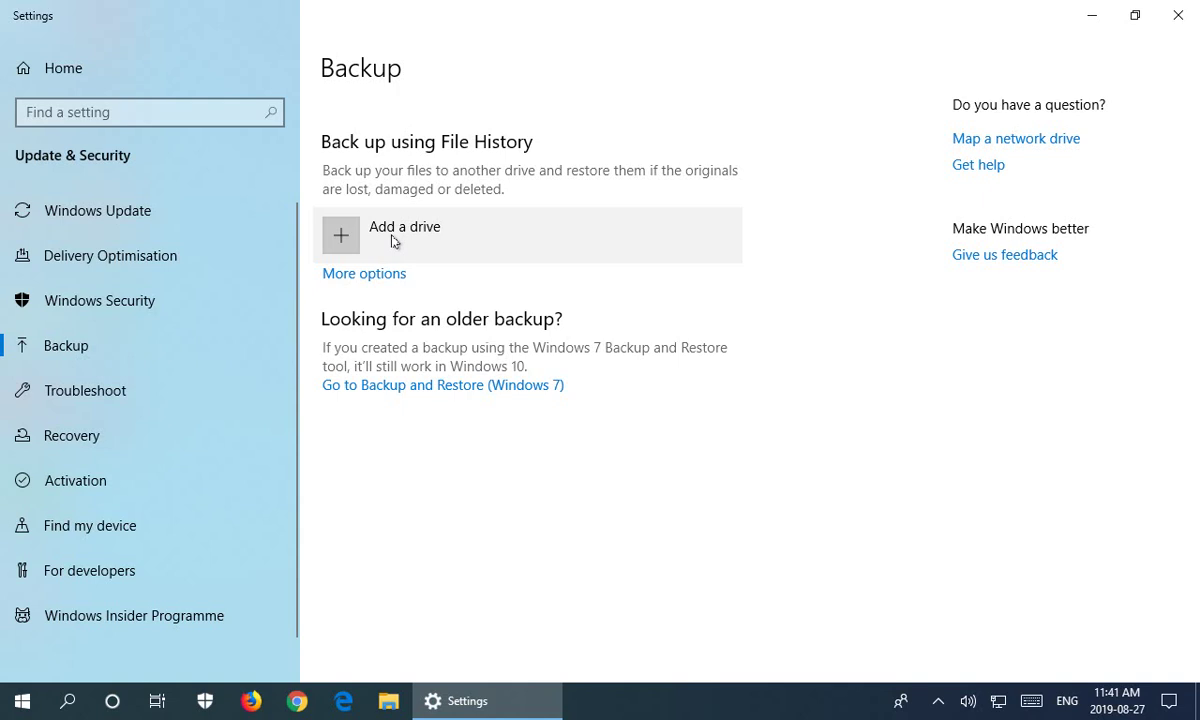
pyautogui.click(391, 239)
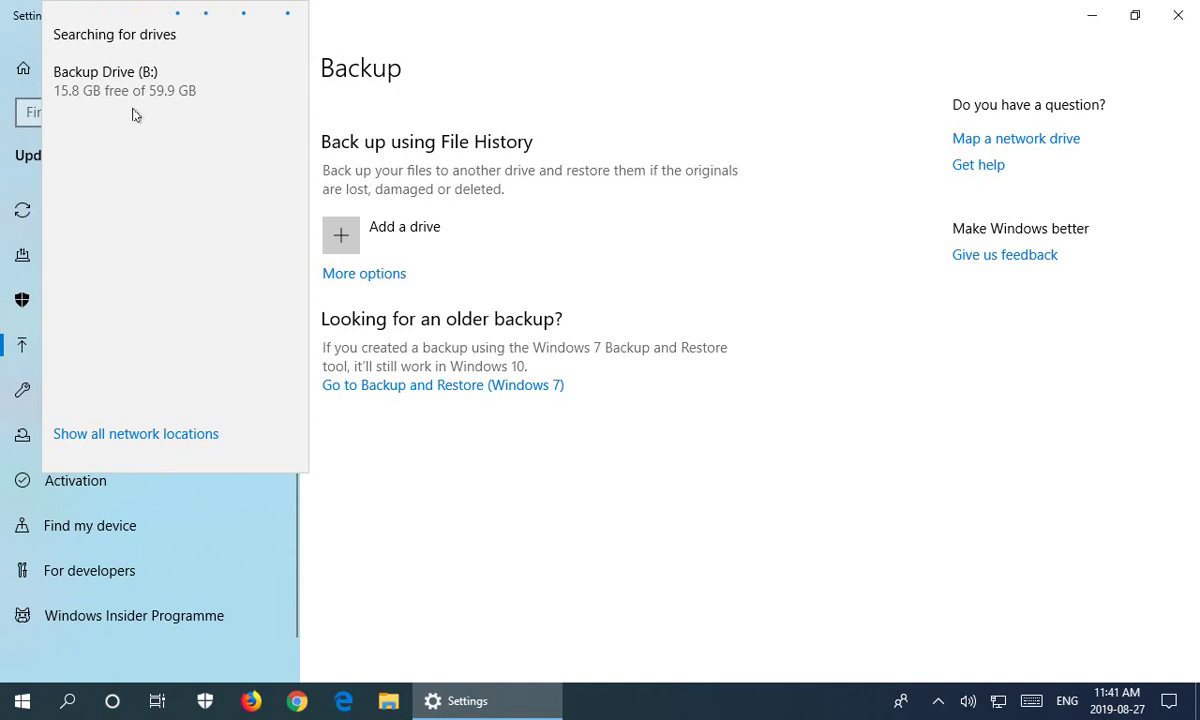
pyautogui.click(130, 80)
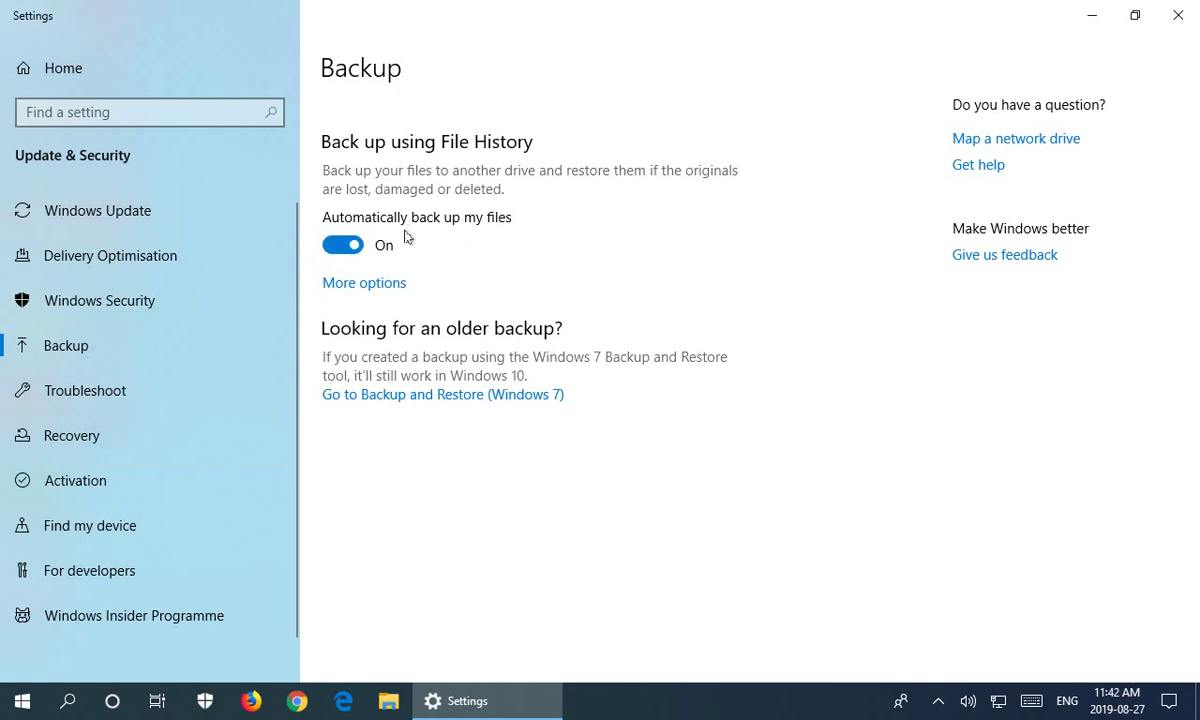
# - In the File History backup options, view the available backup intervals and set backups to be kept until space is needed
pyautogui.click(372, 285)
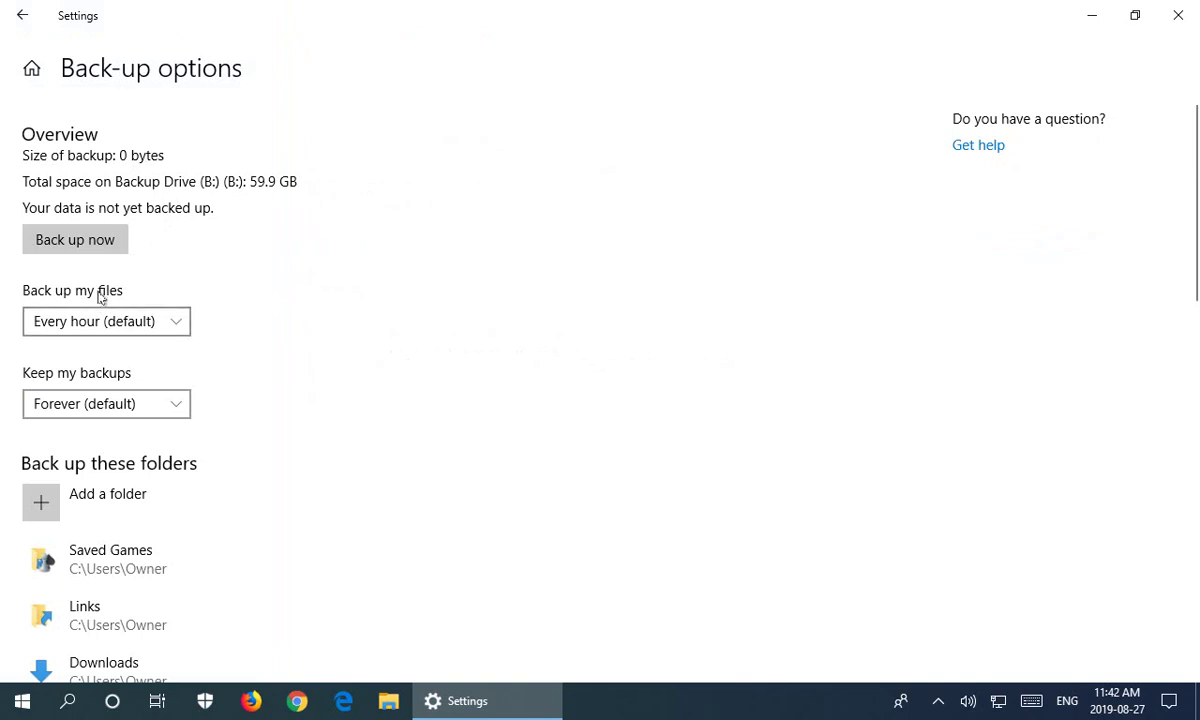
pyautogui.click(177, 327)
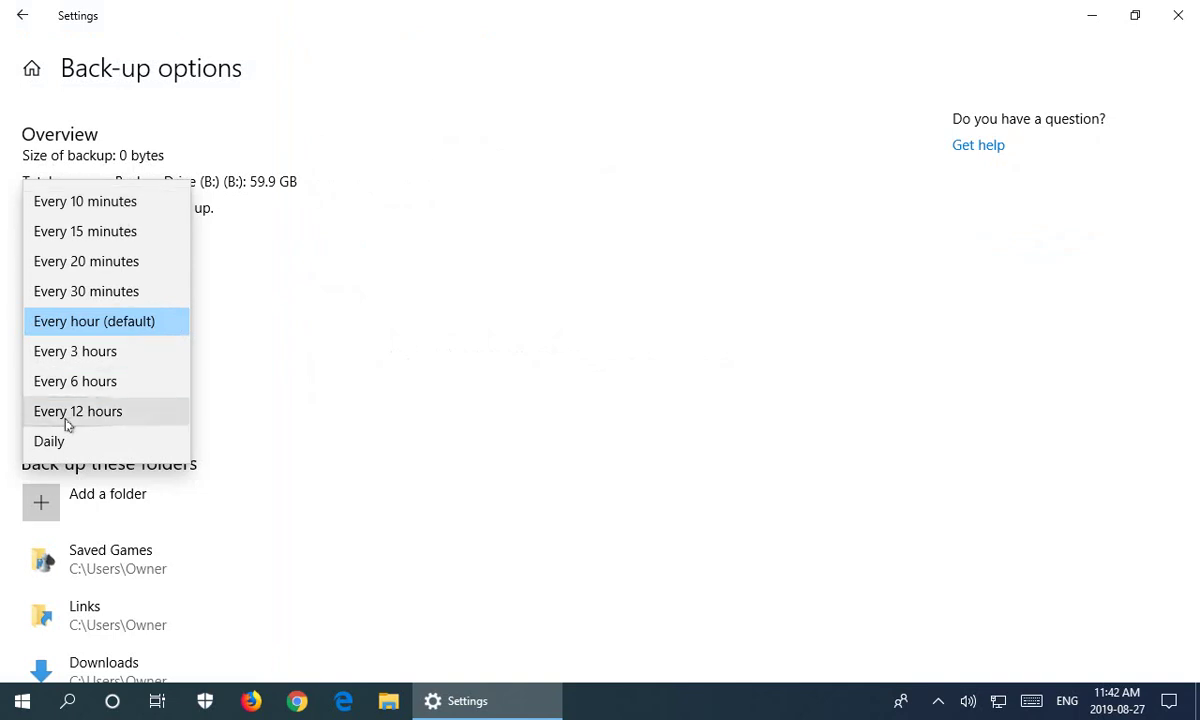
pyautogui.click(322, 283)
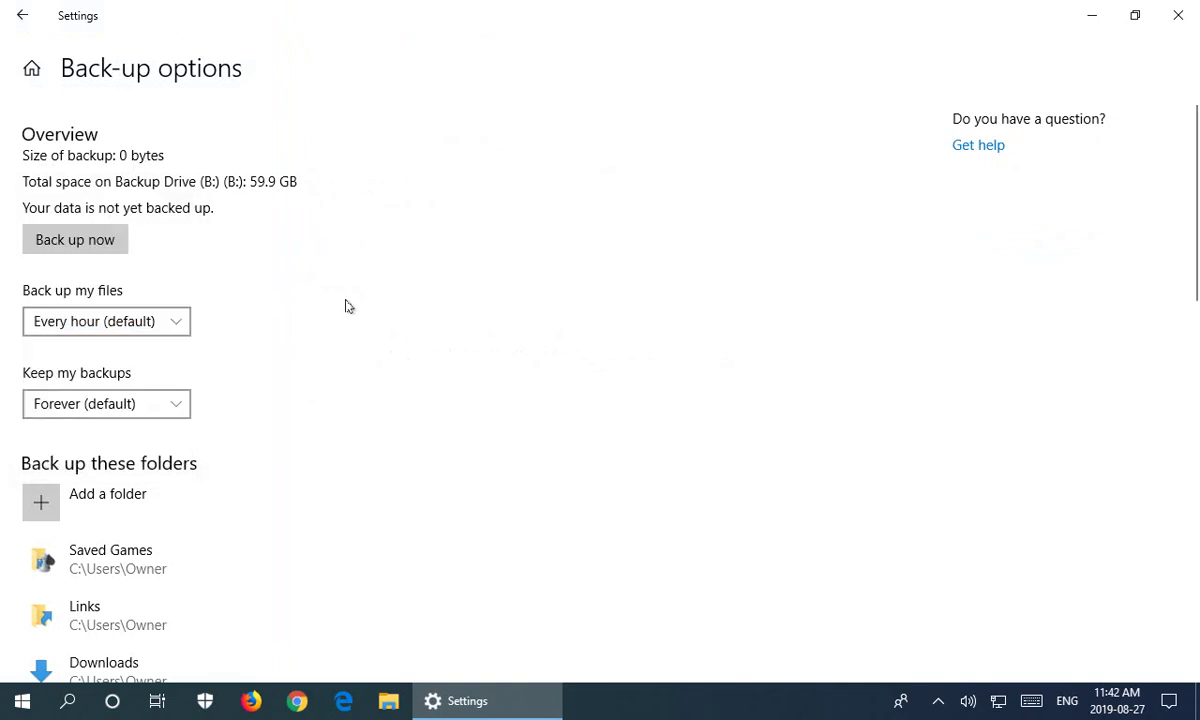
pyautogui.click(180, 412)
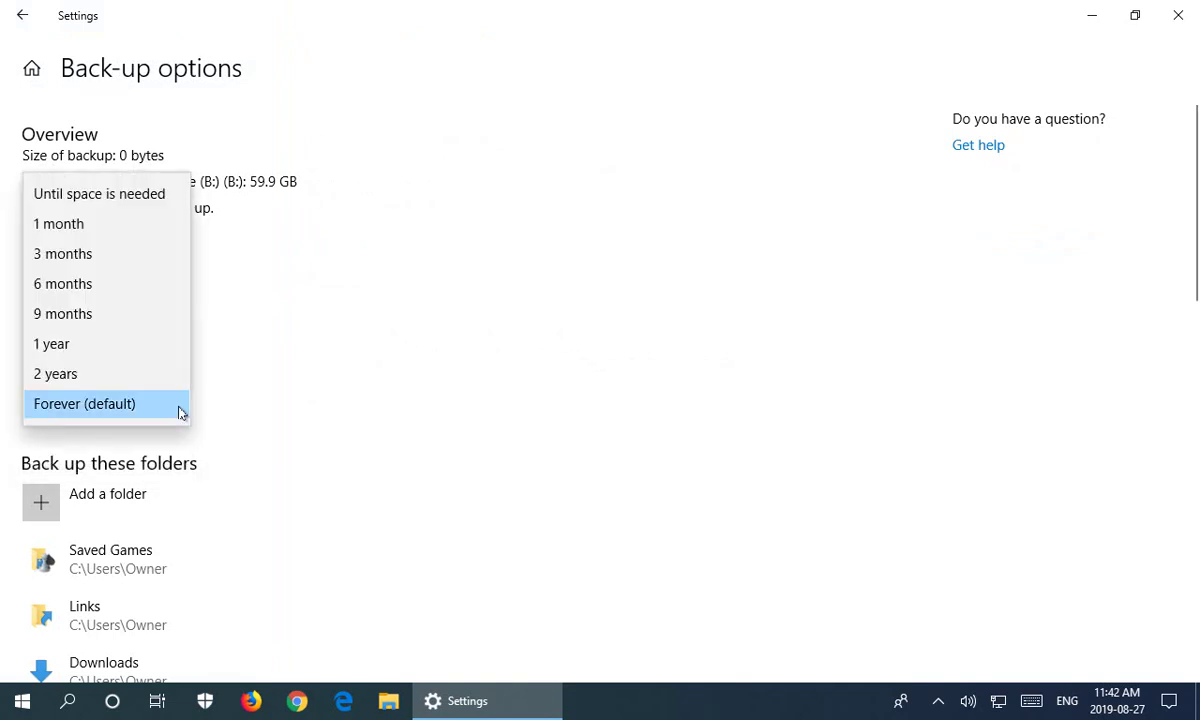
pyautogui.click(115, 205)
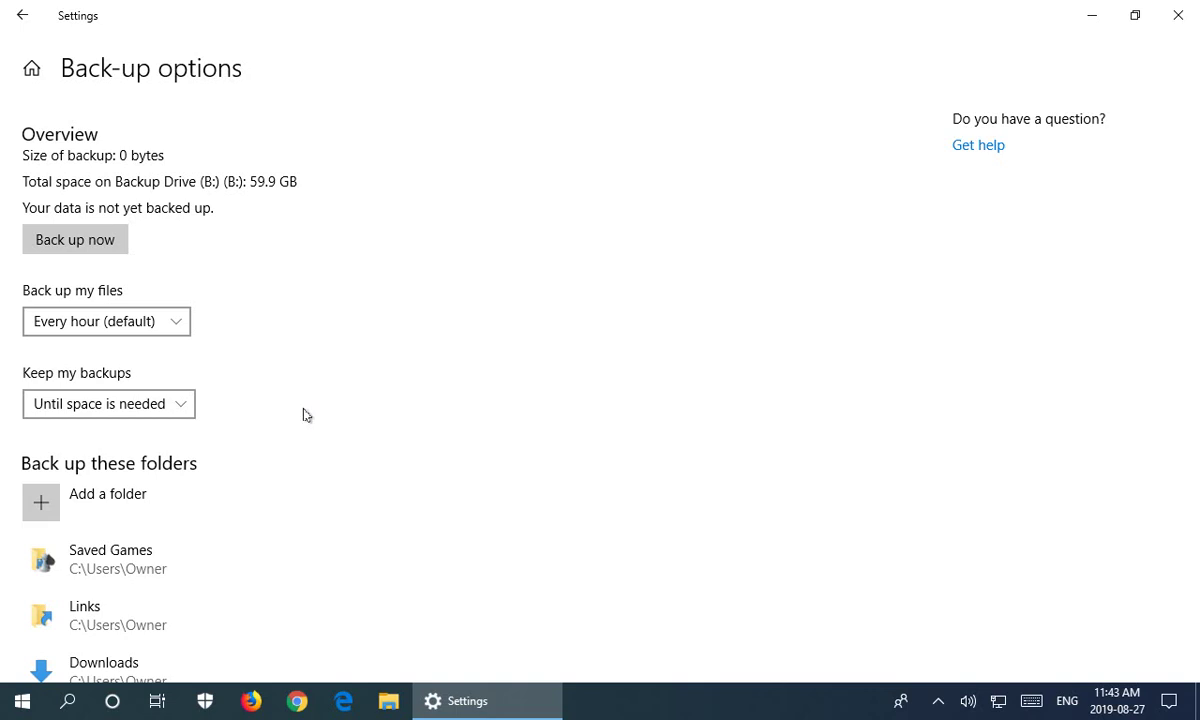
# - Review the list of folders included in the File History backup, from Saved Games through Music
pyautogui.scroll(-5, 305, 414)
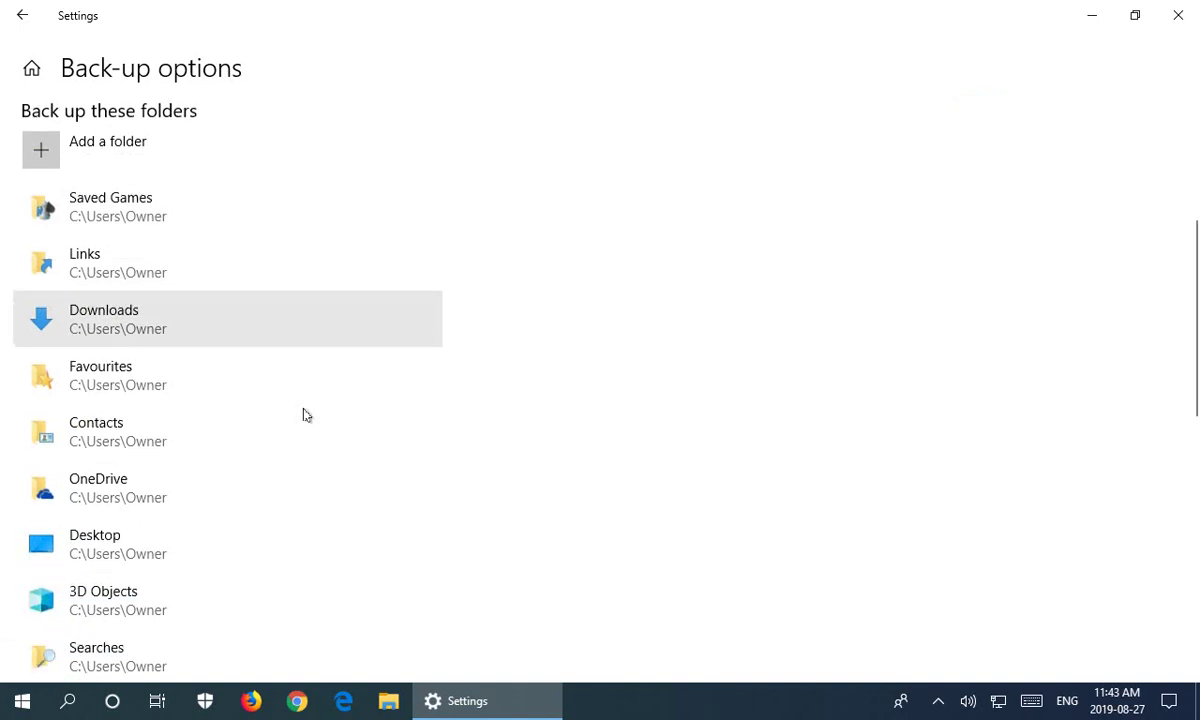
pyautogui.scroll(-6, 305, 414)
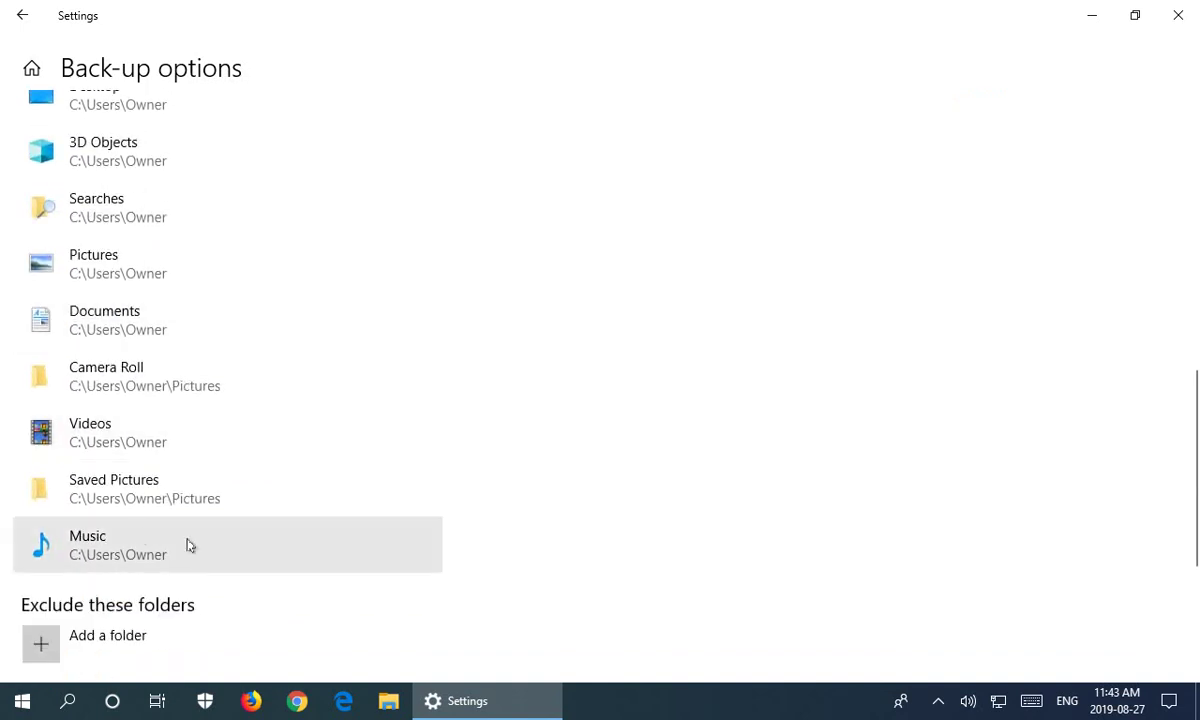
pyautogui.scroll(3, 187, 545)
pyautogui.scroll(2, 188, 545)
pyautogui.scroll(-3, 190, 542)
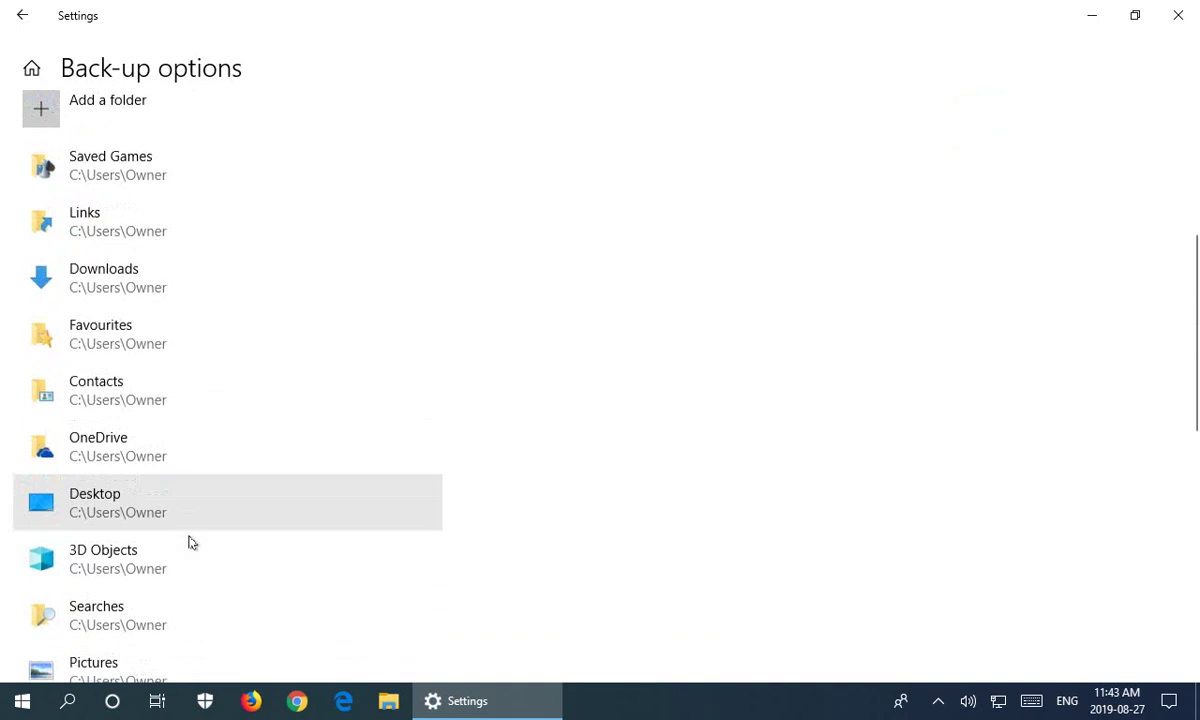
pyautogui.scroll(-1, 189, 541)
pyautogui.scroll(5, 188, 541)
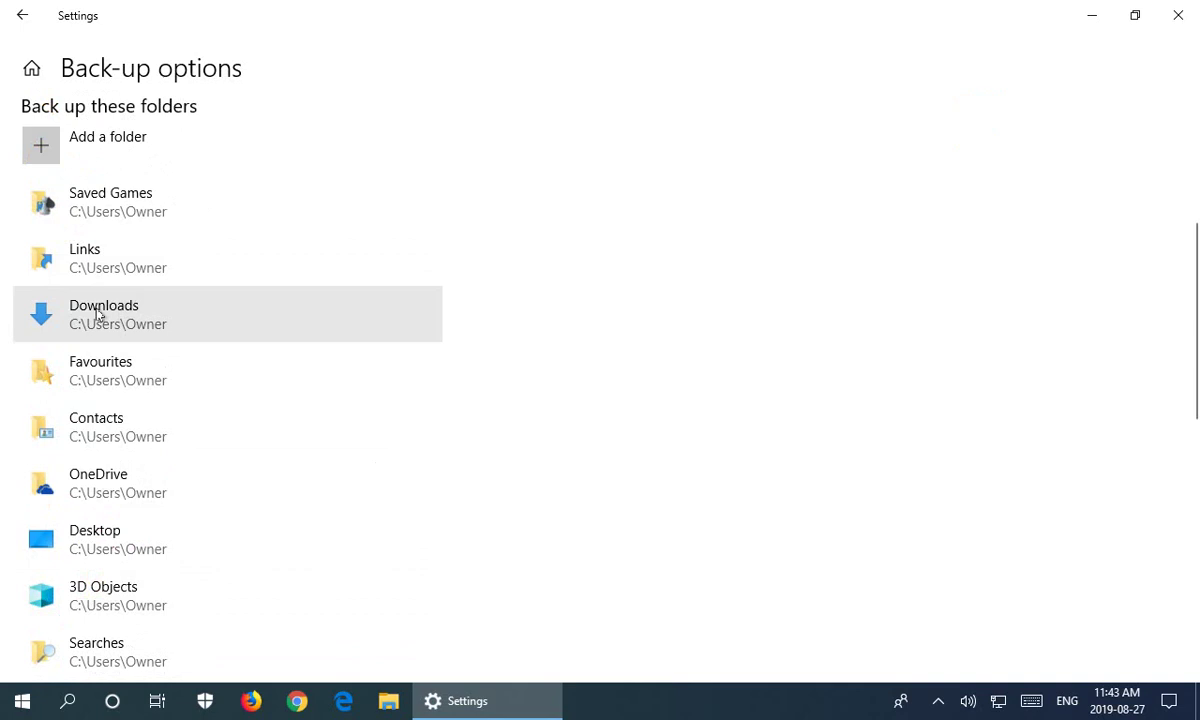
pyautogui.scroll(-3, 110, 530)
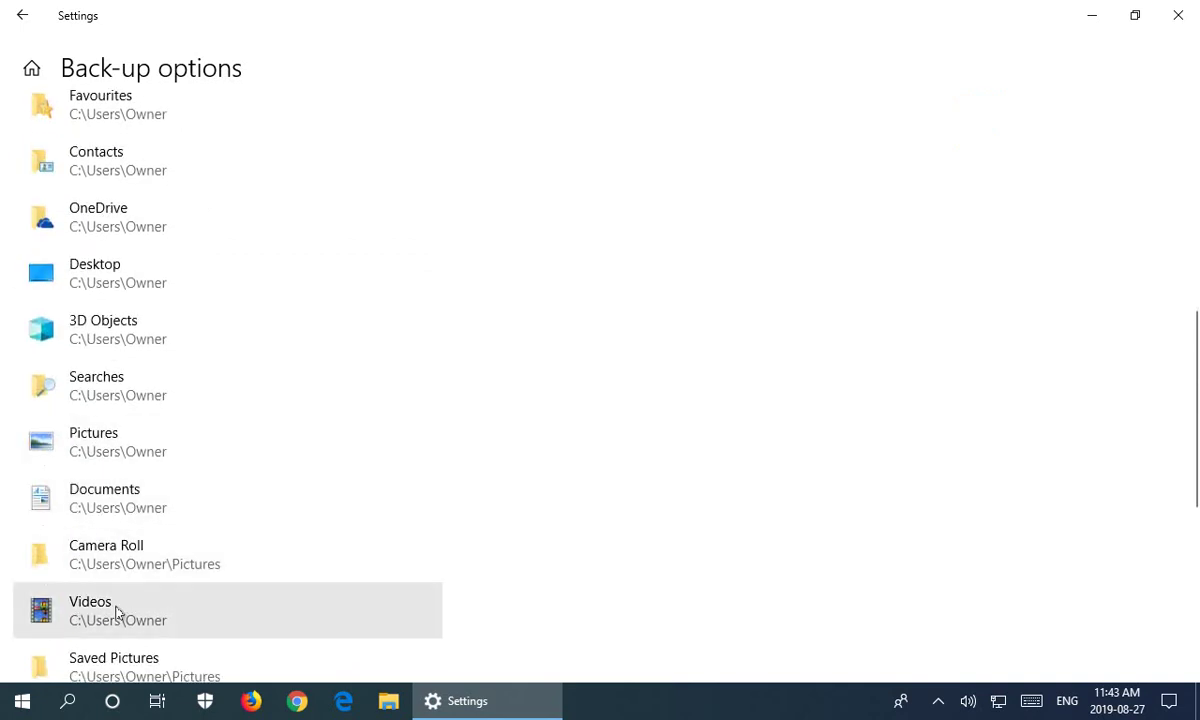
pyautogui.scroll(-2, 108, 600)
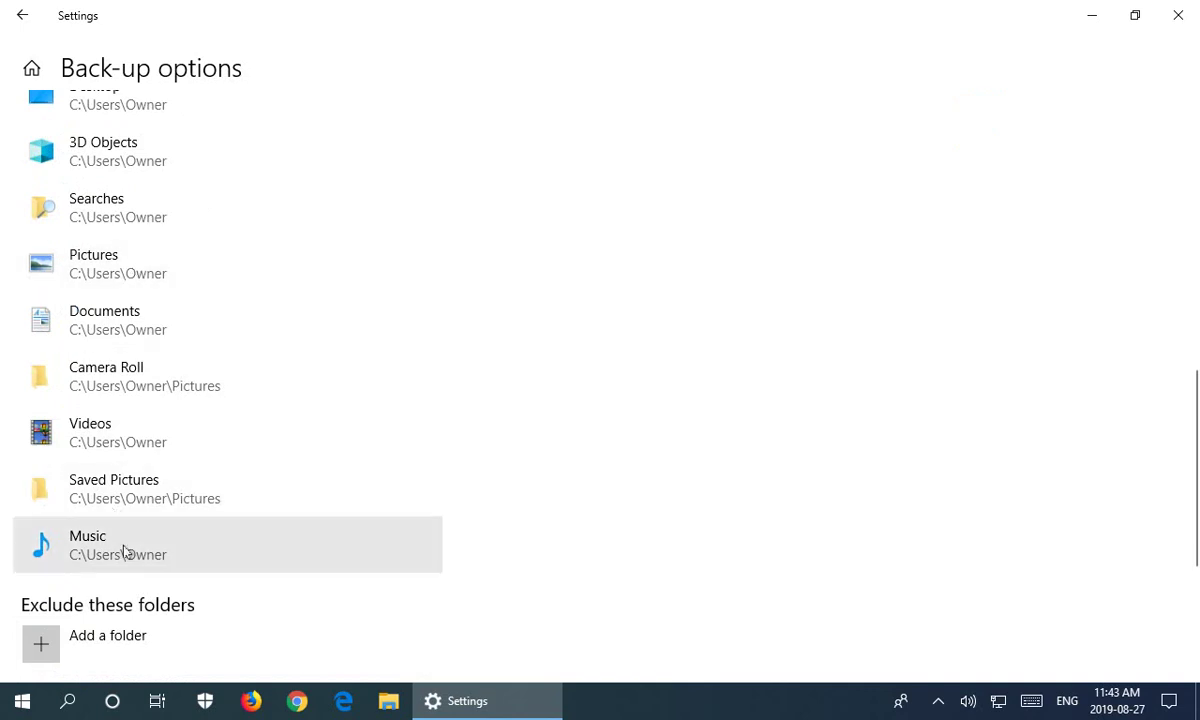
pyautogui.scroll(6, 383, 514)
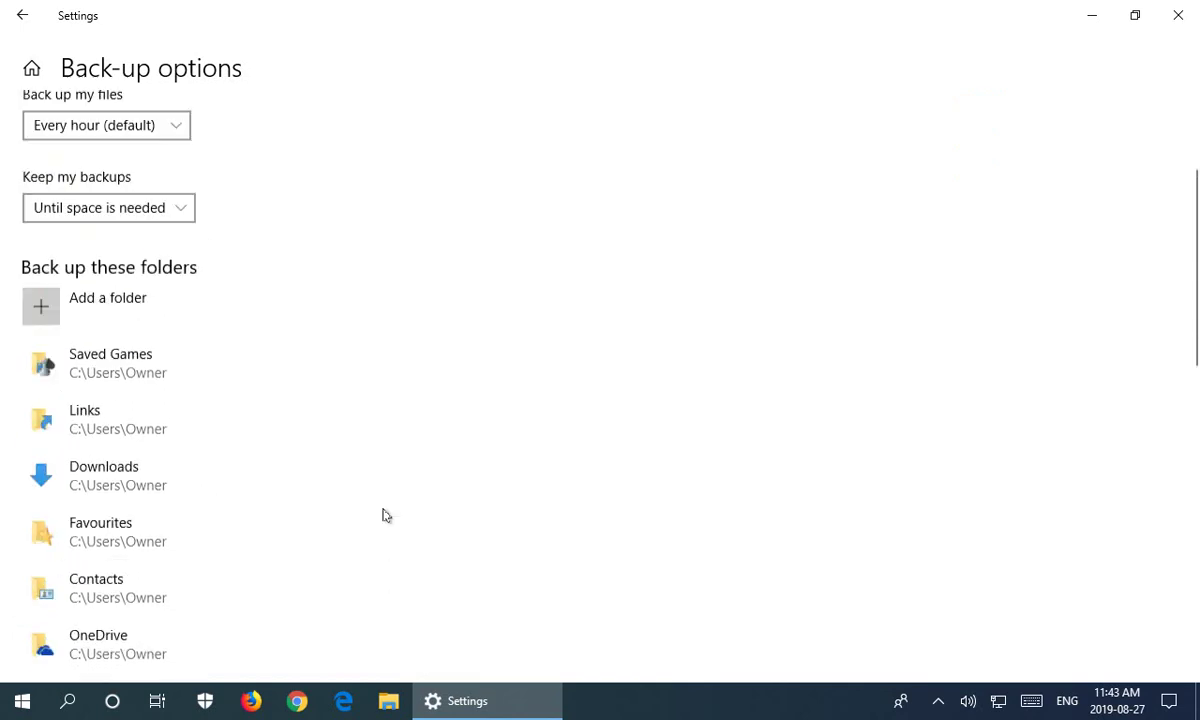
pyautogui.scroll(2, 383, 514)
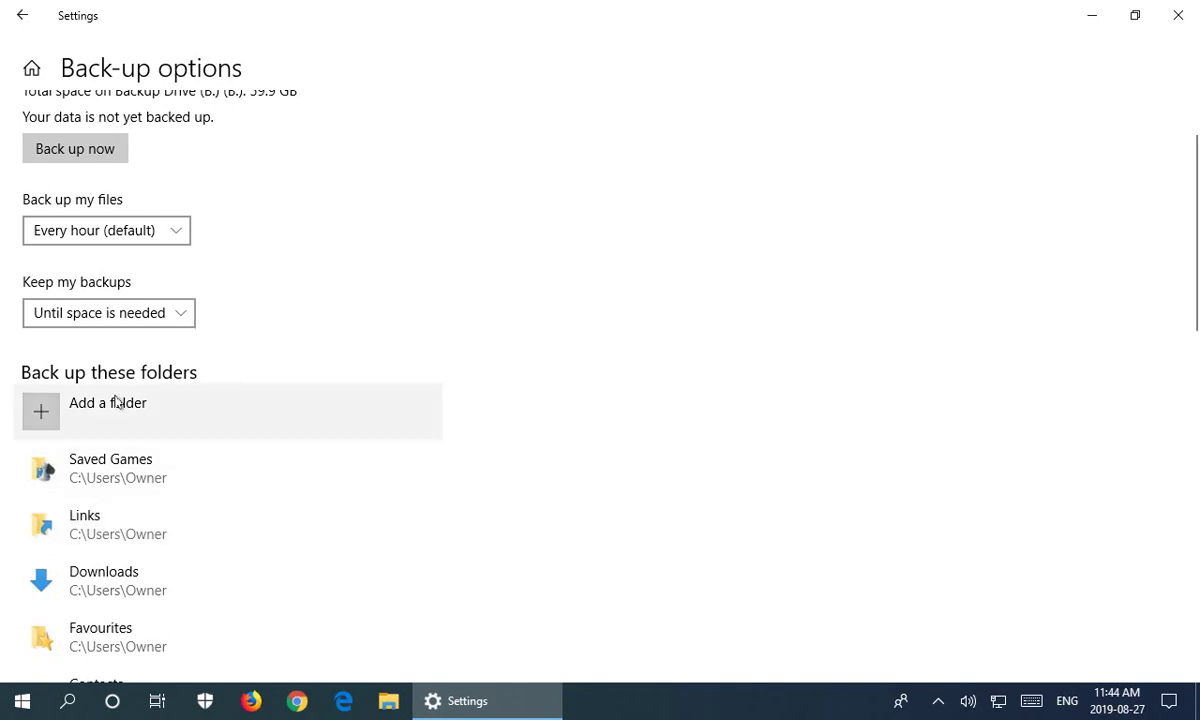
# - Add the Service folder on Local Disk (C:) to the folders being backed up
pyautogui.click(59, 421)
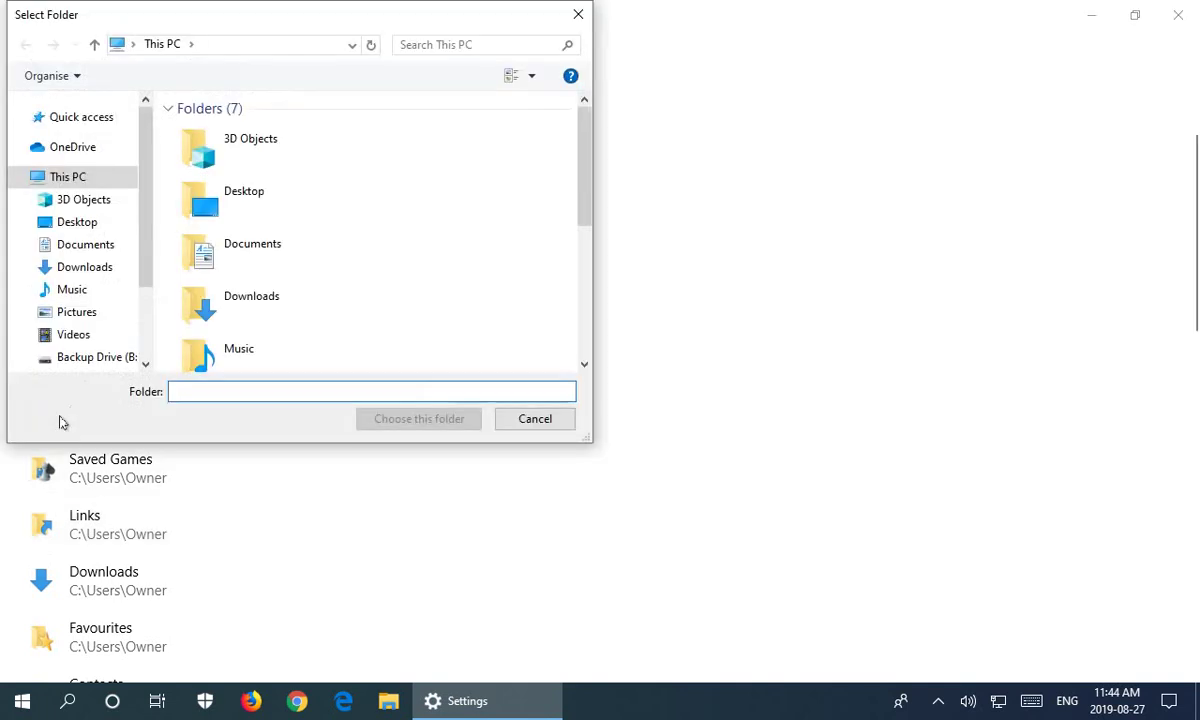
pyautogui.moveTo(140, 235); pyautogui.dragTo(143, 313)
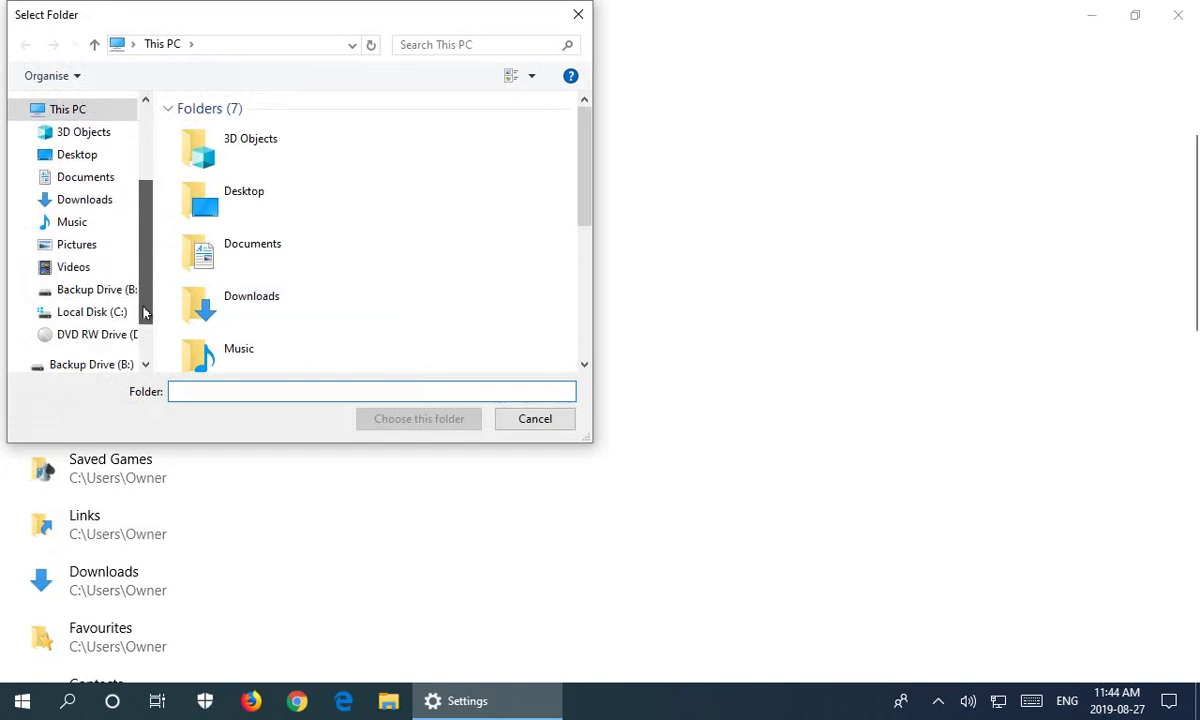
pyautogui.click(115, 311)
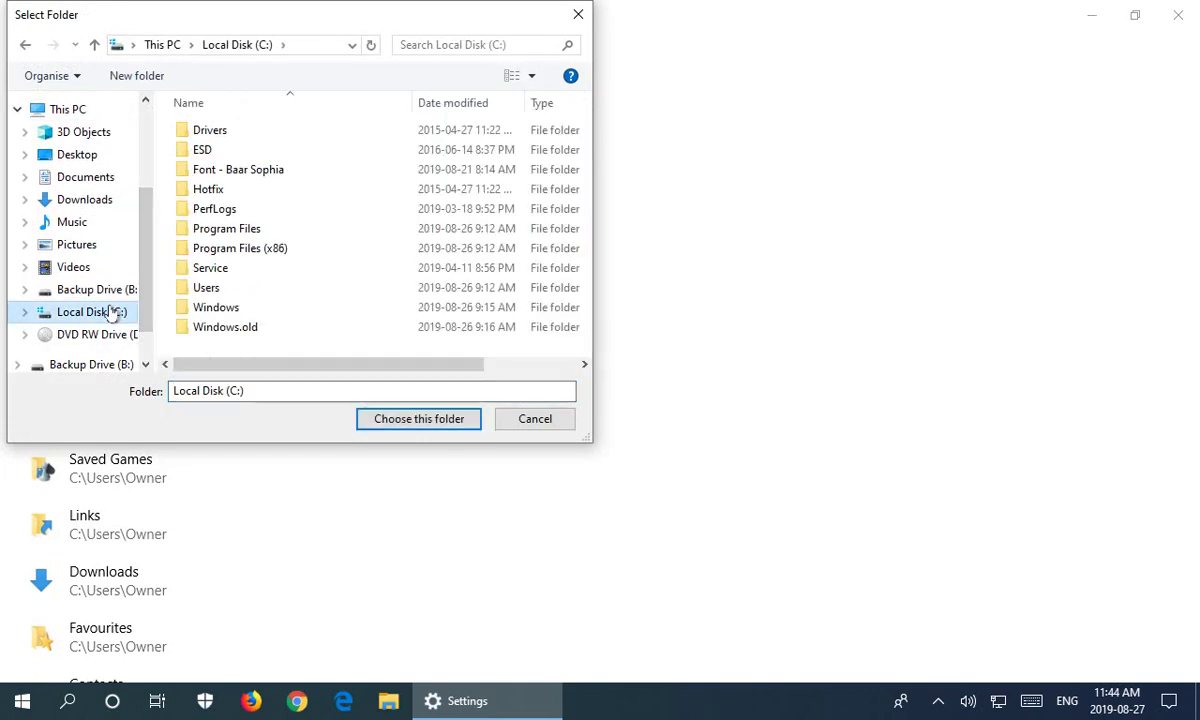
pyautogui.doubleClick(211, 268)
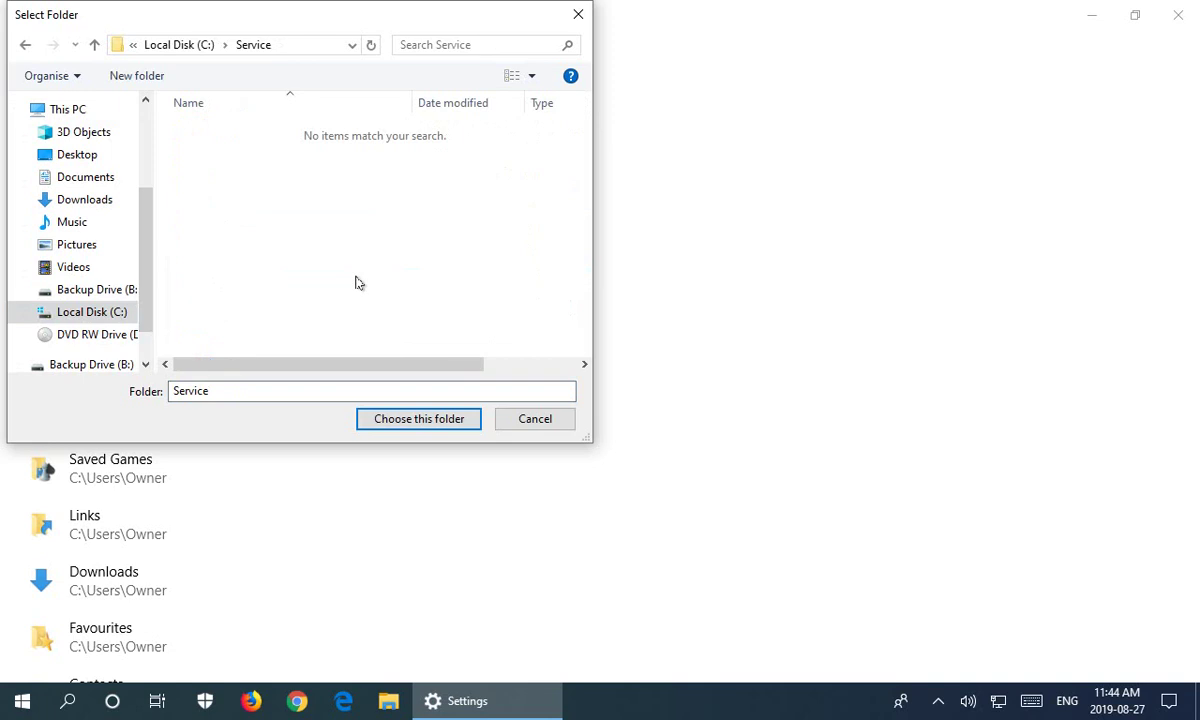
pyautogui.click(419, 419)
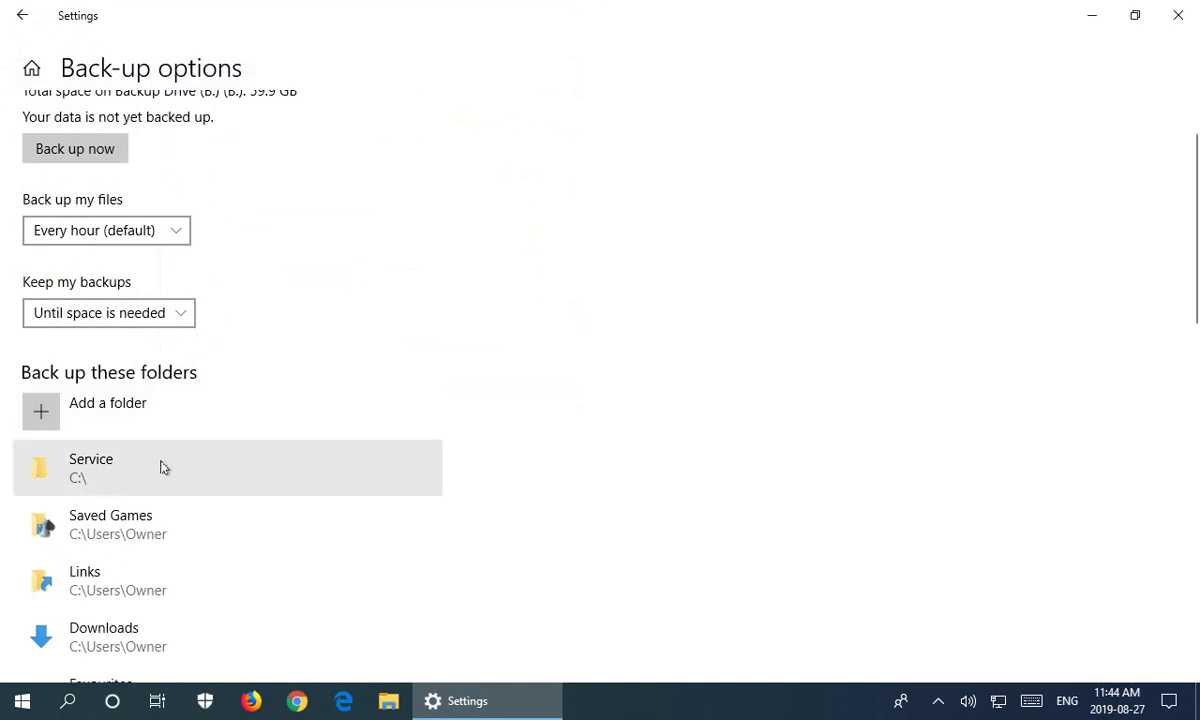
# - Check the excluded-folder and drive options, start a File History backup immediately, and return to the main Backup page
pyautogui.scroll(-10, 290, 463)
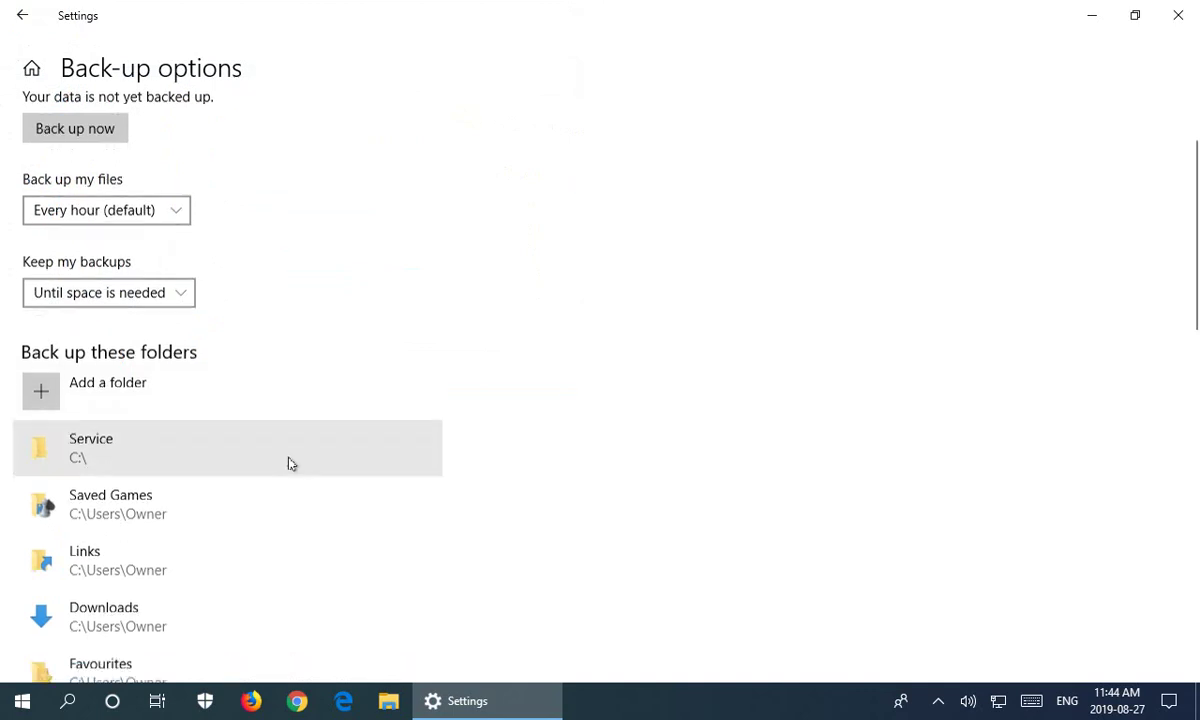
pyautogui.scroll(-5, 290, 463)
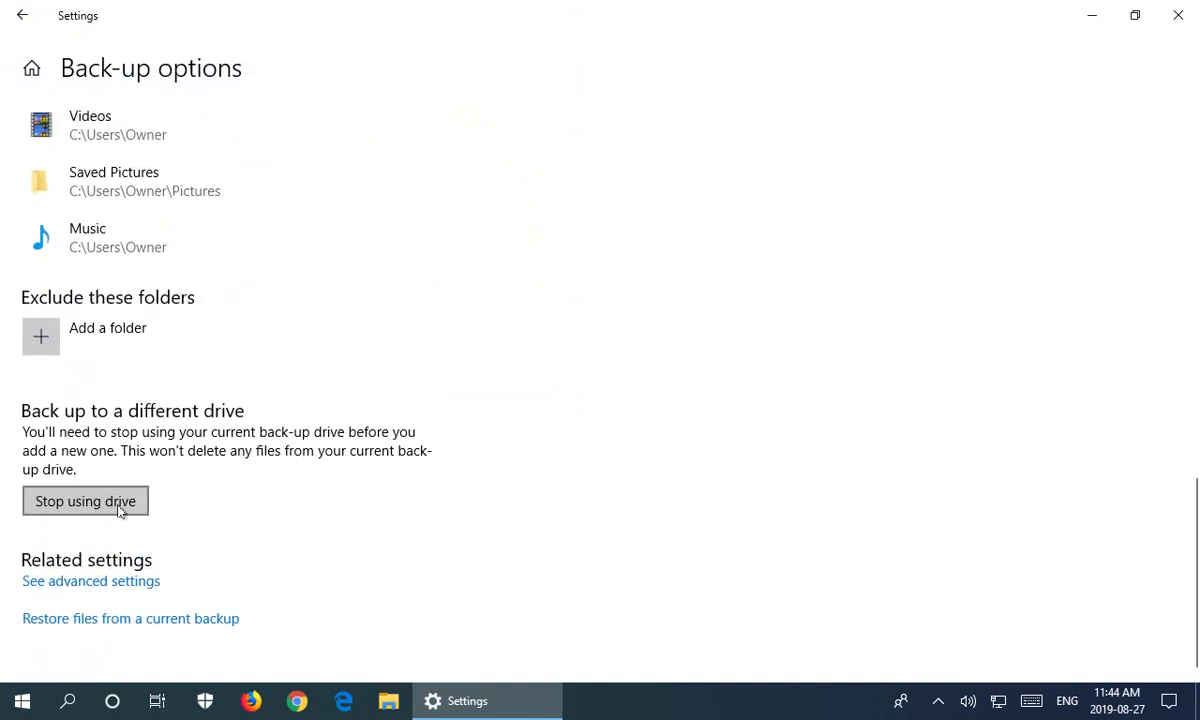
pyautogui.scroll(4, 112, 511)
pyautogui.scroll(7, 112, 511)
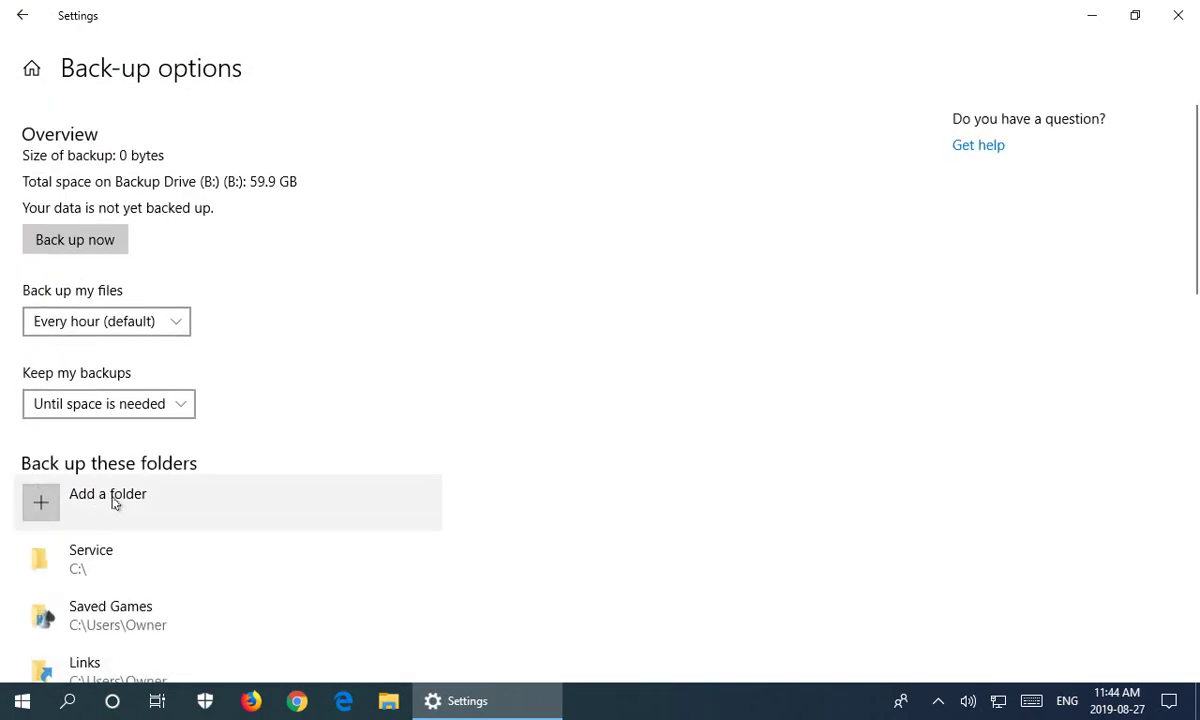
pyautogui.click(80, 241)
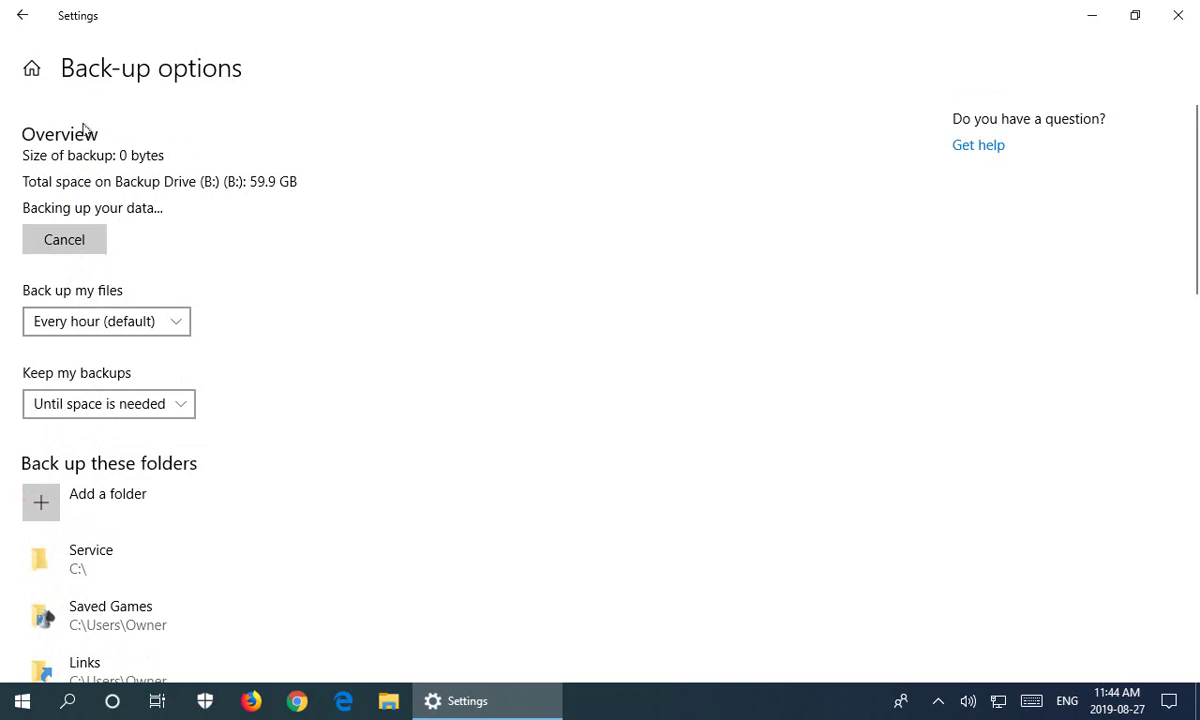
pyautogui.click(20, 20)
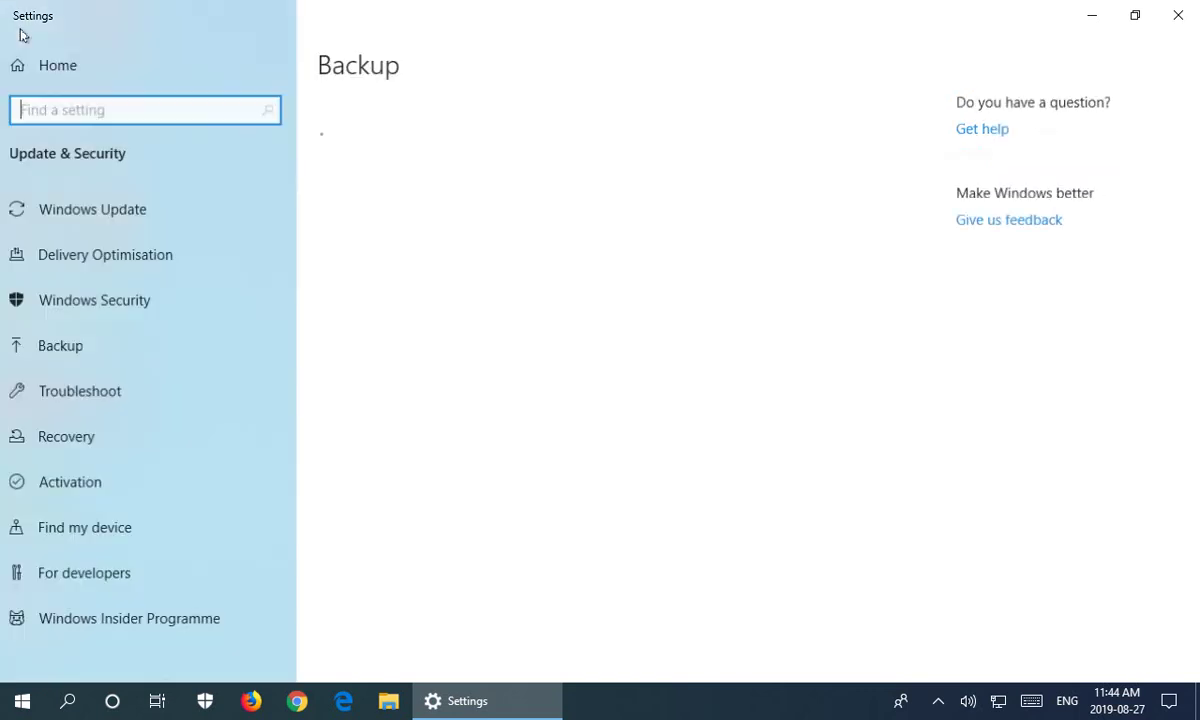
# - Switch to File Explorer and browse the FileHistory folder on Backup Drive (B:) through Owner, DESKTOP-5JDT3D4 and Data to the C folder
pyautogui.click(392, 702)
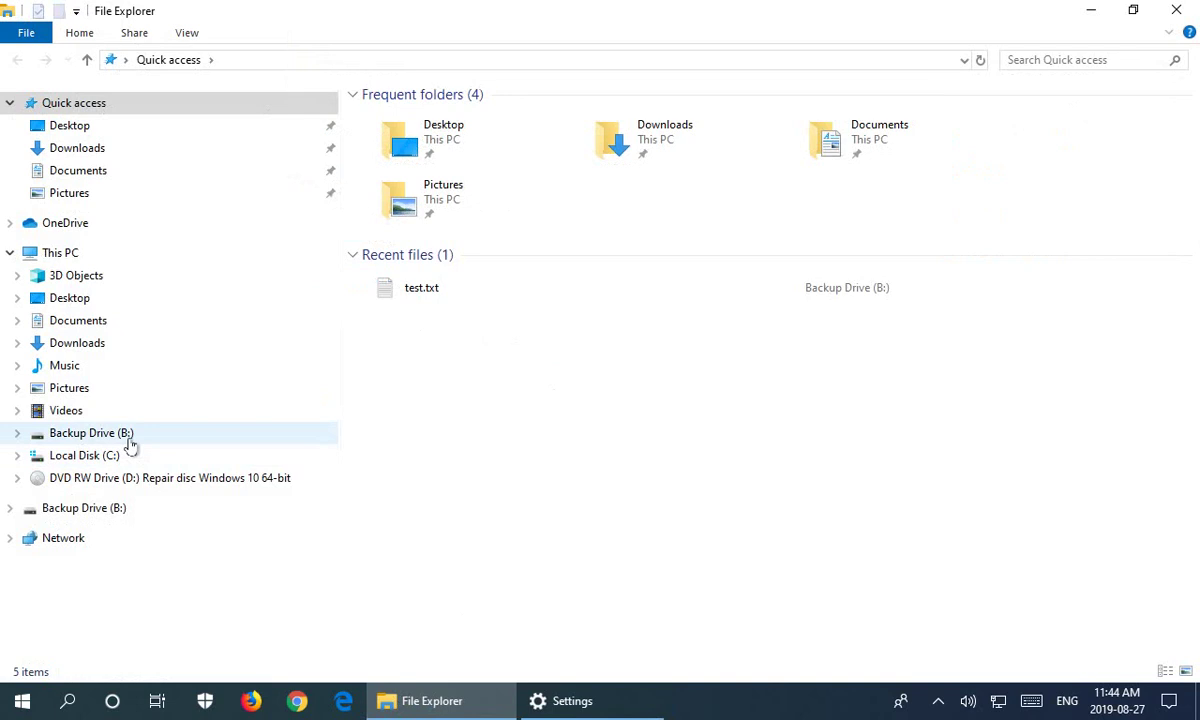
pyautogui.click(128, 441)
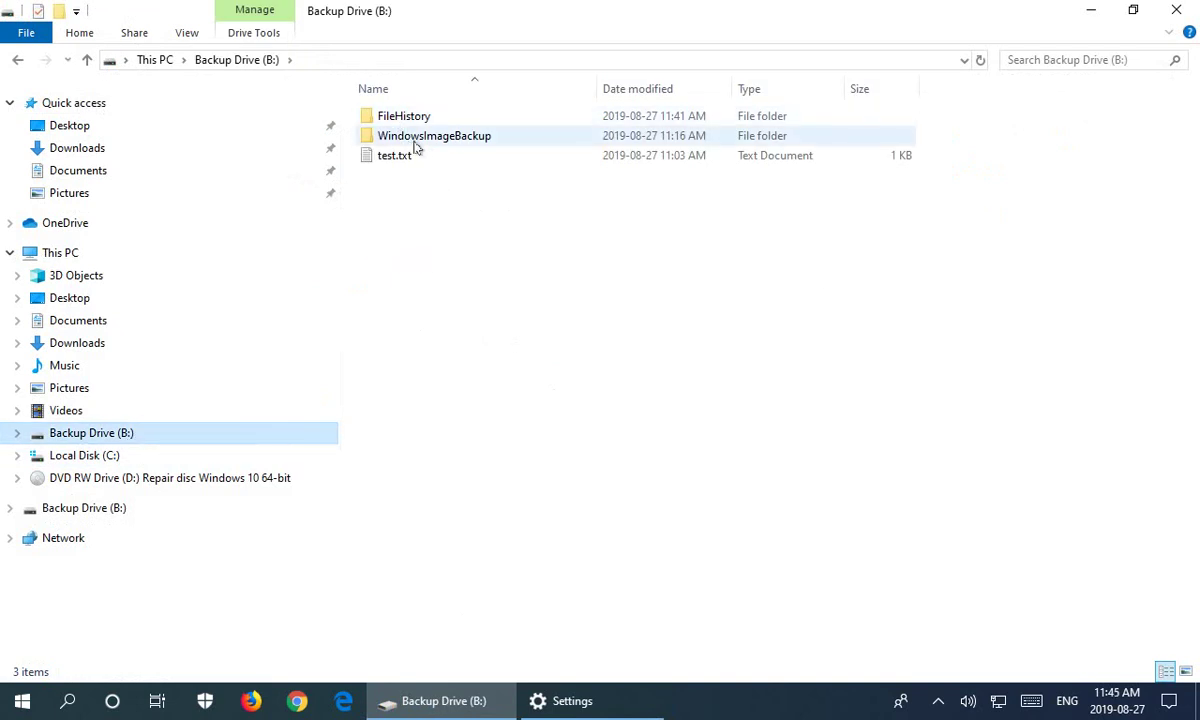
pyautogui.moveTo(417, 147)
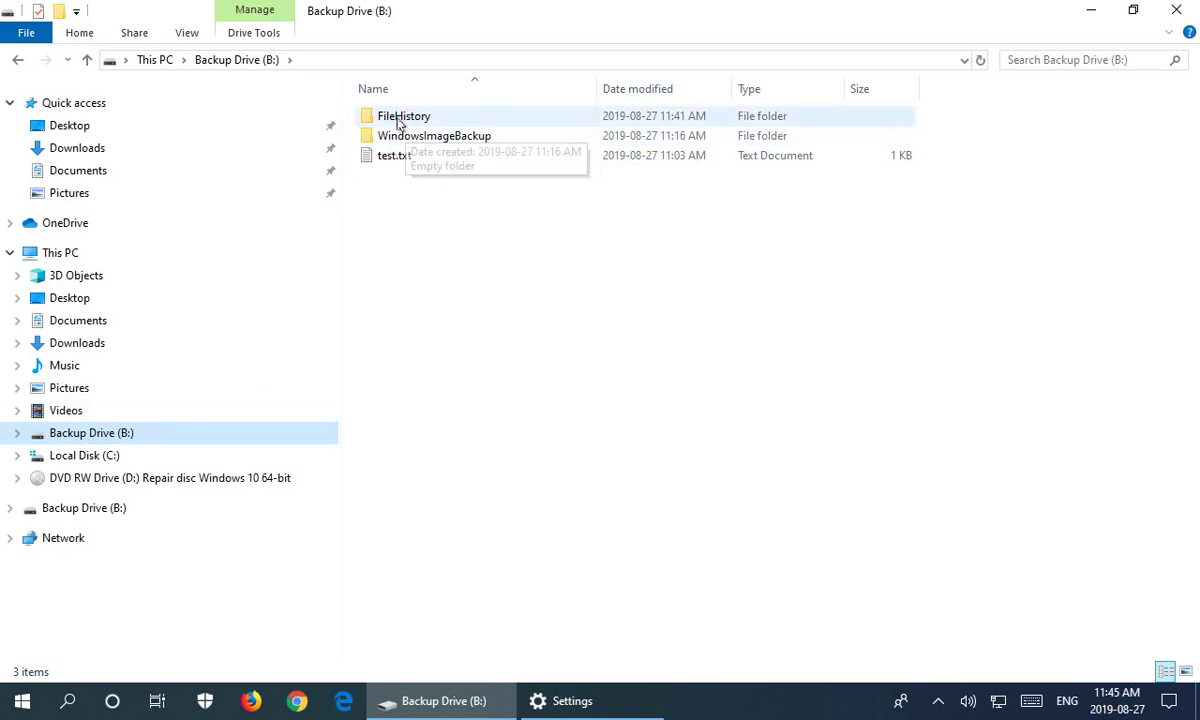
pyautogui.doubleClick(400, 117)
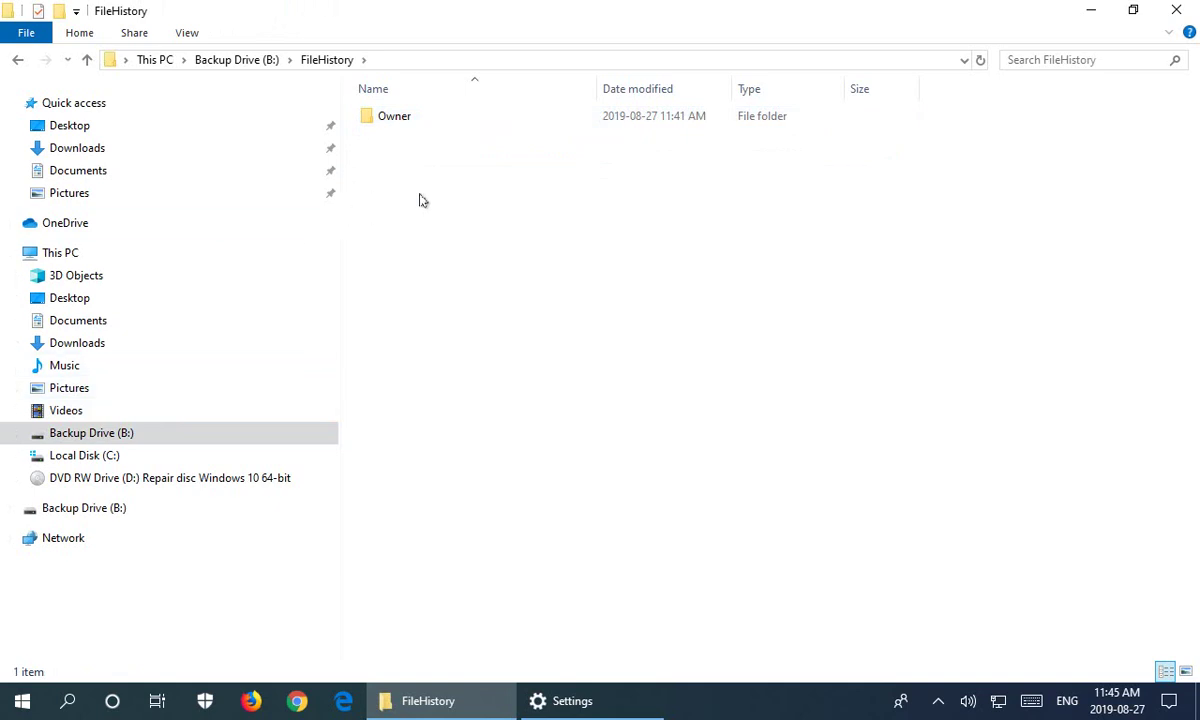
pyautogui.doubleClick(381, 120)
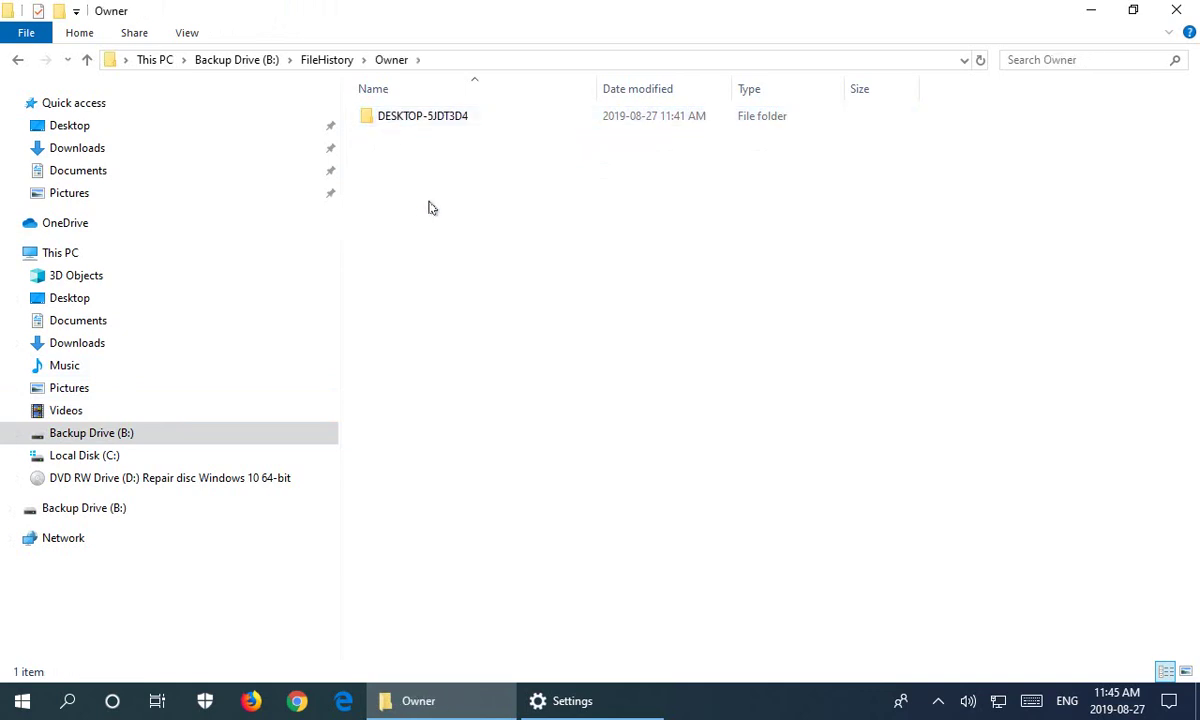
pyautogui.doubleClick(424, 120)
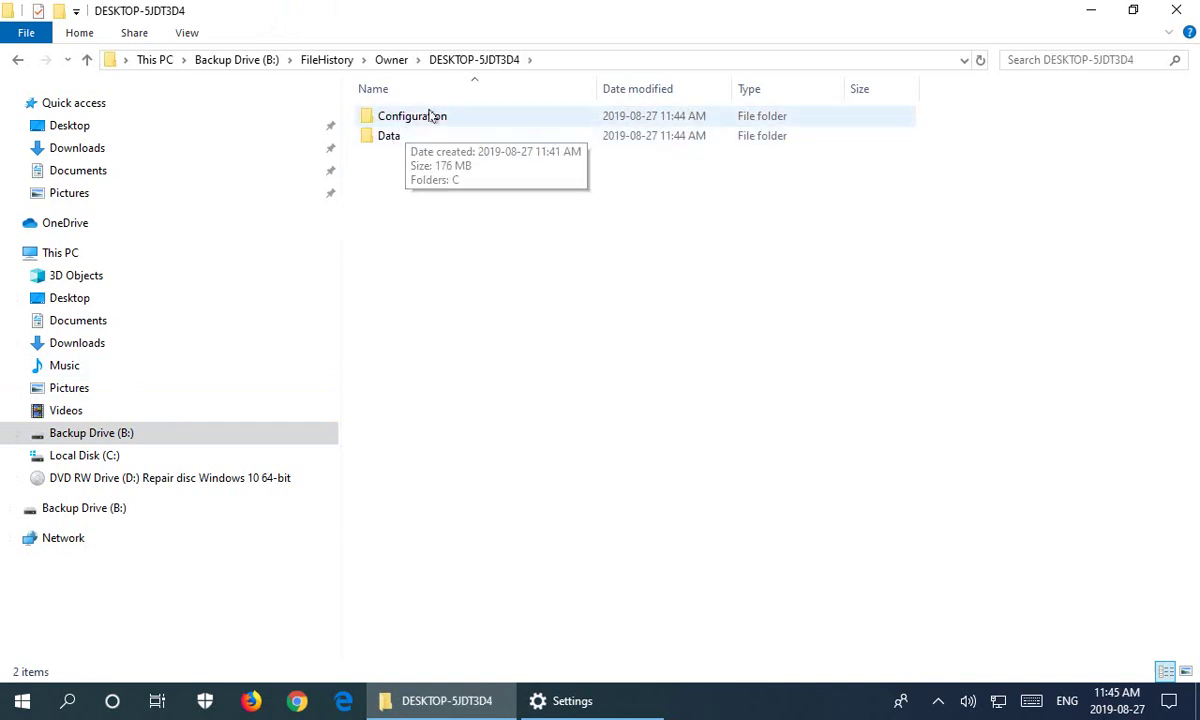
pyautogui.doubleClick(389, 138)
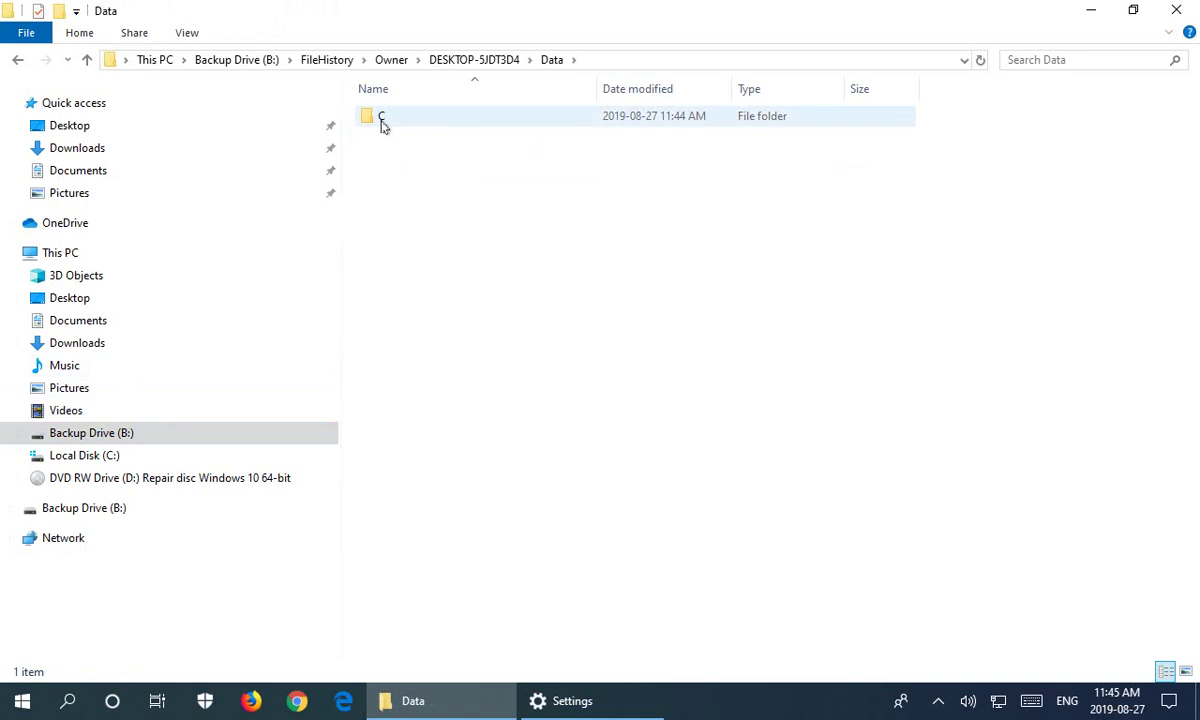
pyautogui.doubleClick(382, 124)
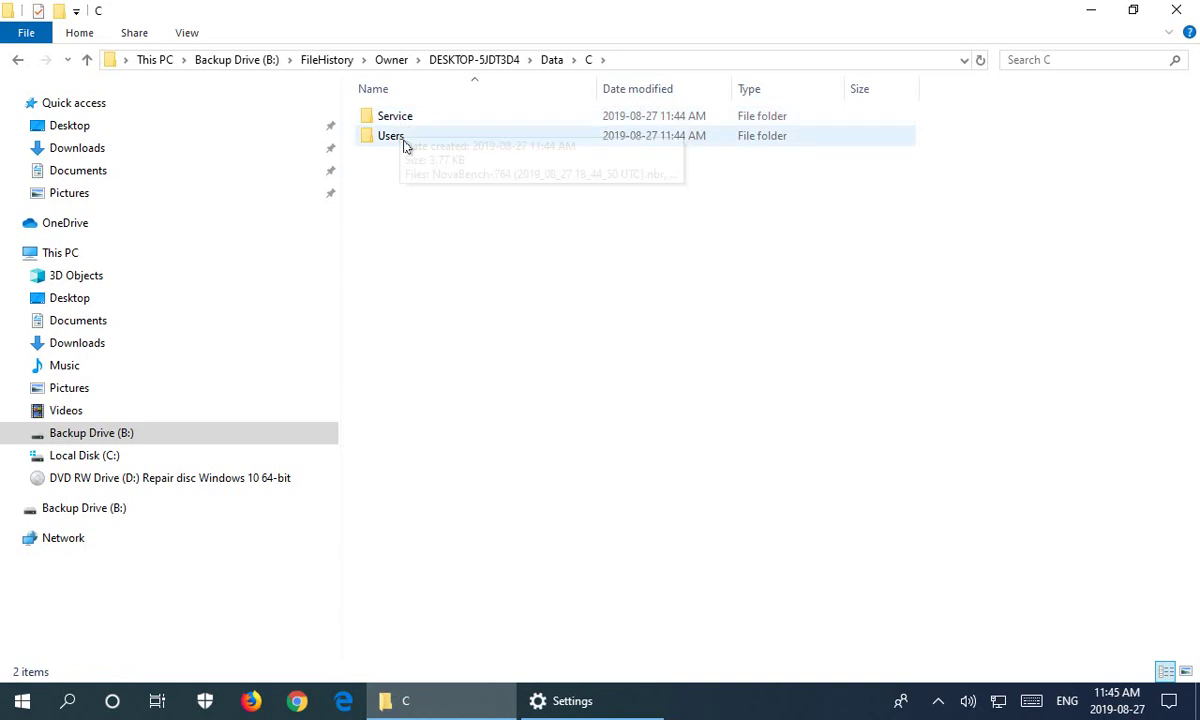
# - Inspect the backed-up folders under Users > Owner, check inside Documents, and return to the root of Backup Drive (B:)
pyautogui.doubleClick(391, 138)
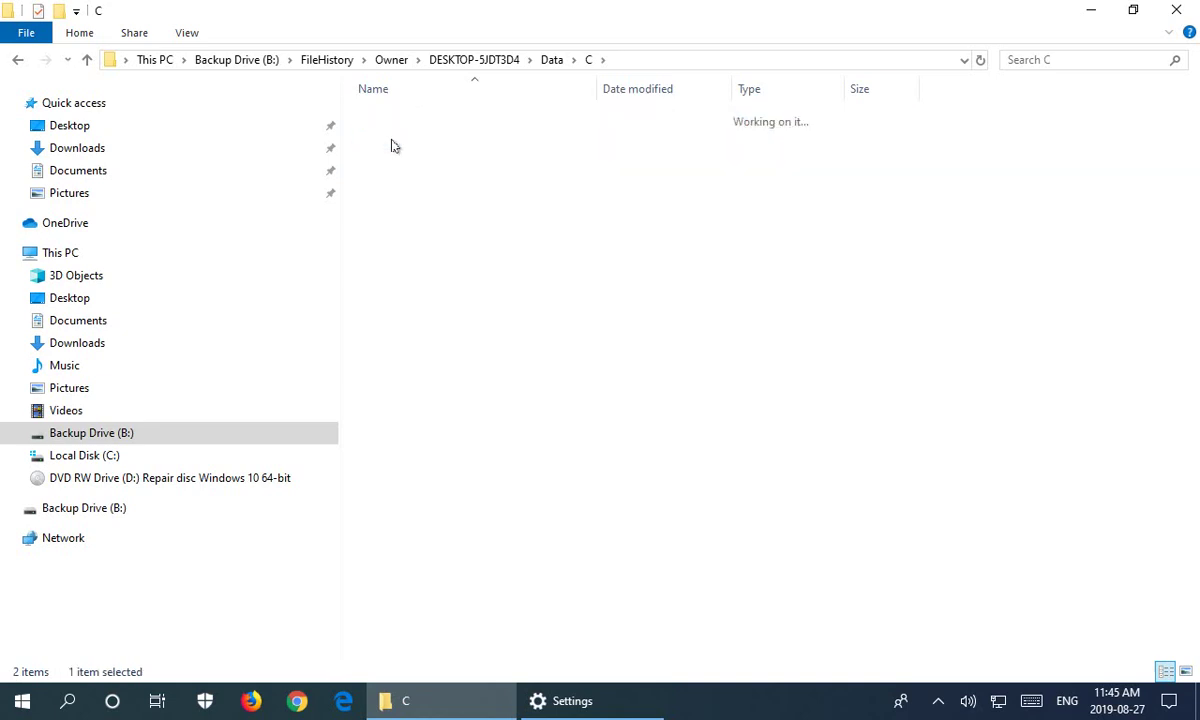
pyautogui.doubleClick(400, 119)
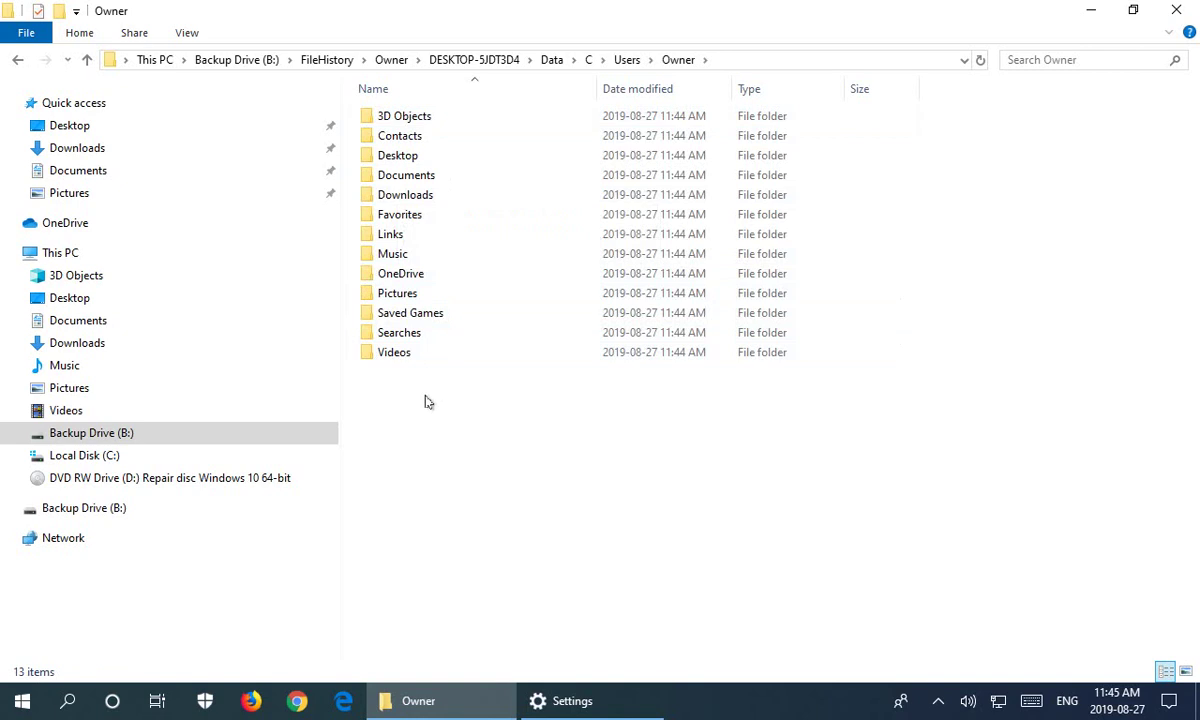
pyautogui.doubleClick(416, 180)
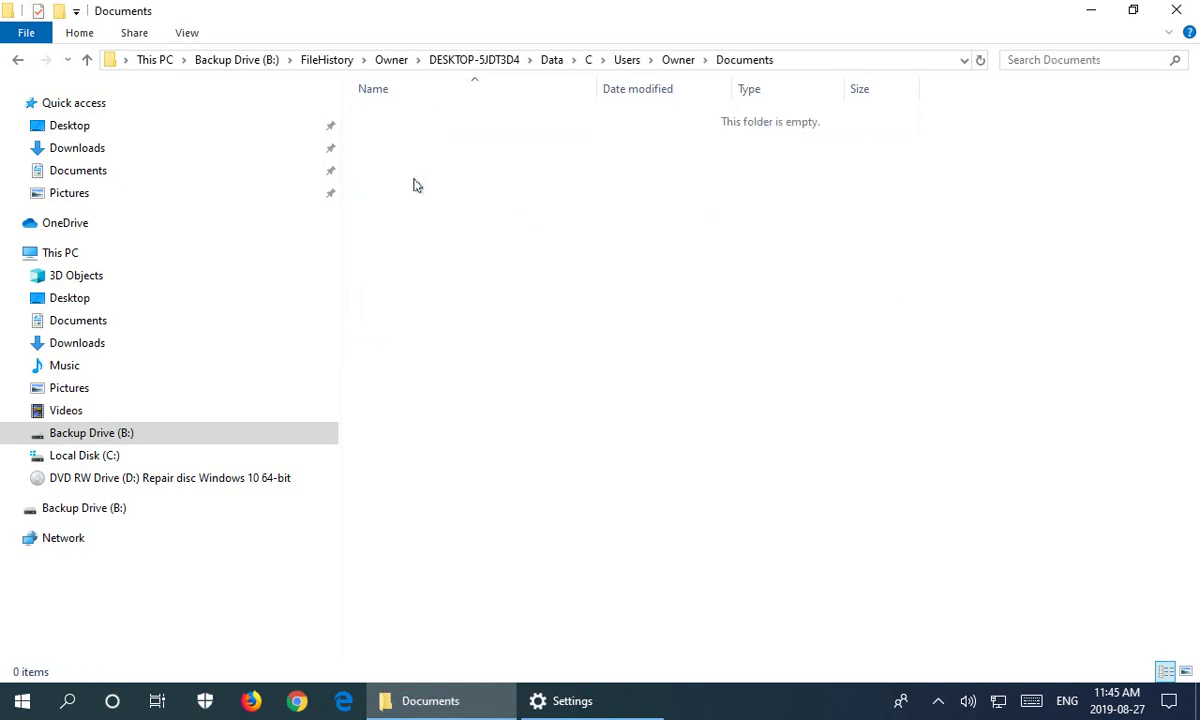
pyautogui.click(680, 60)
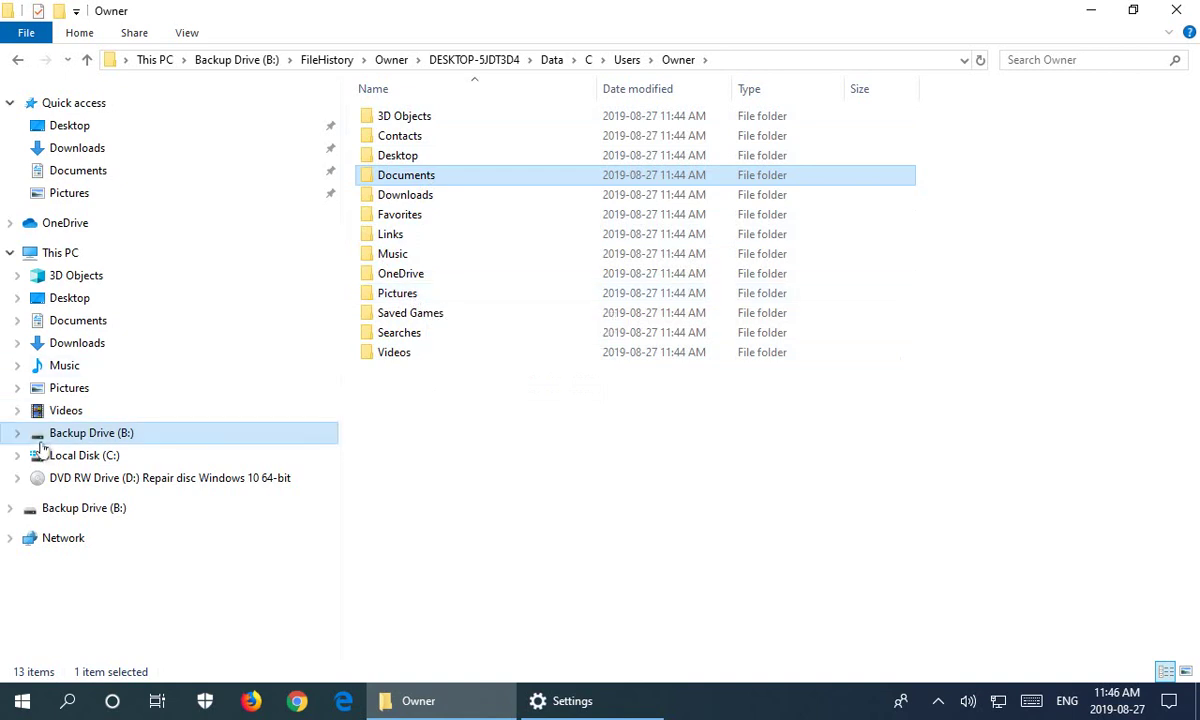
pyautogui.click(86, 436)
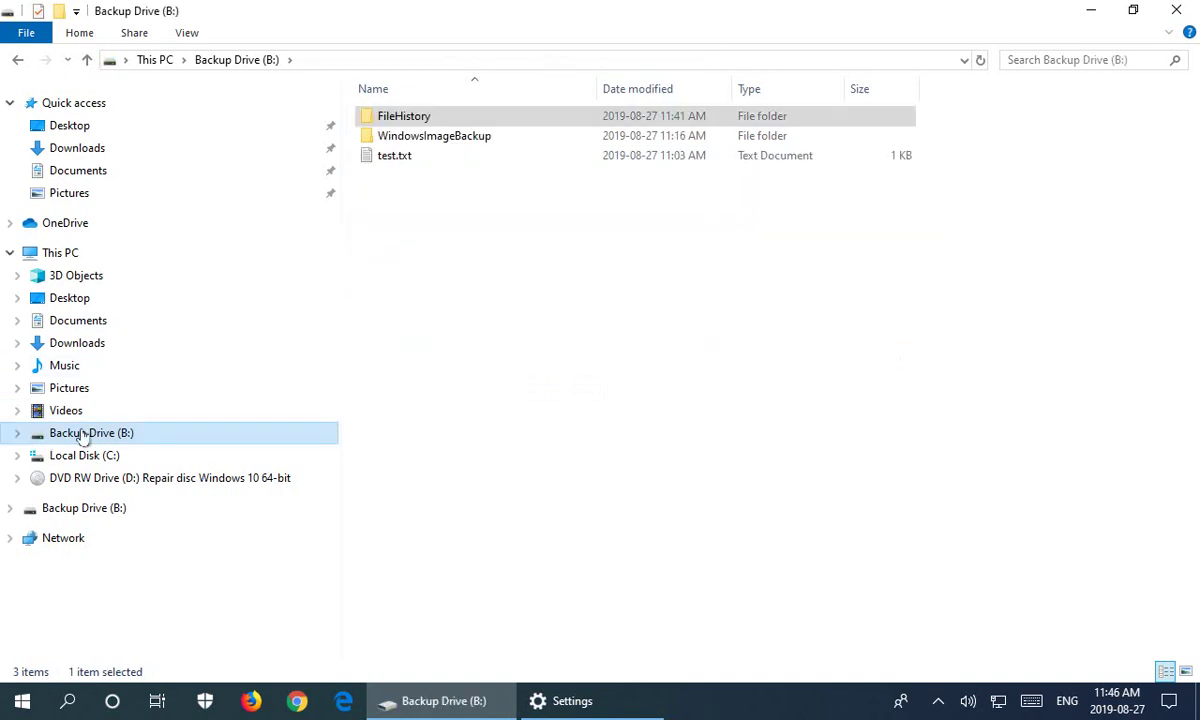